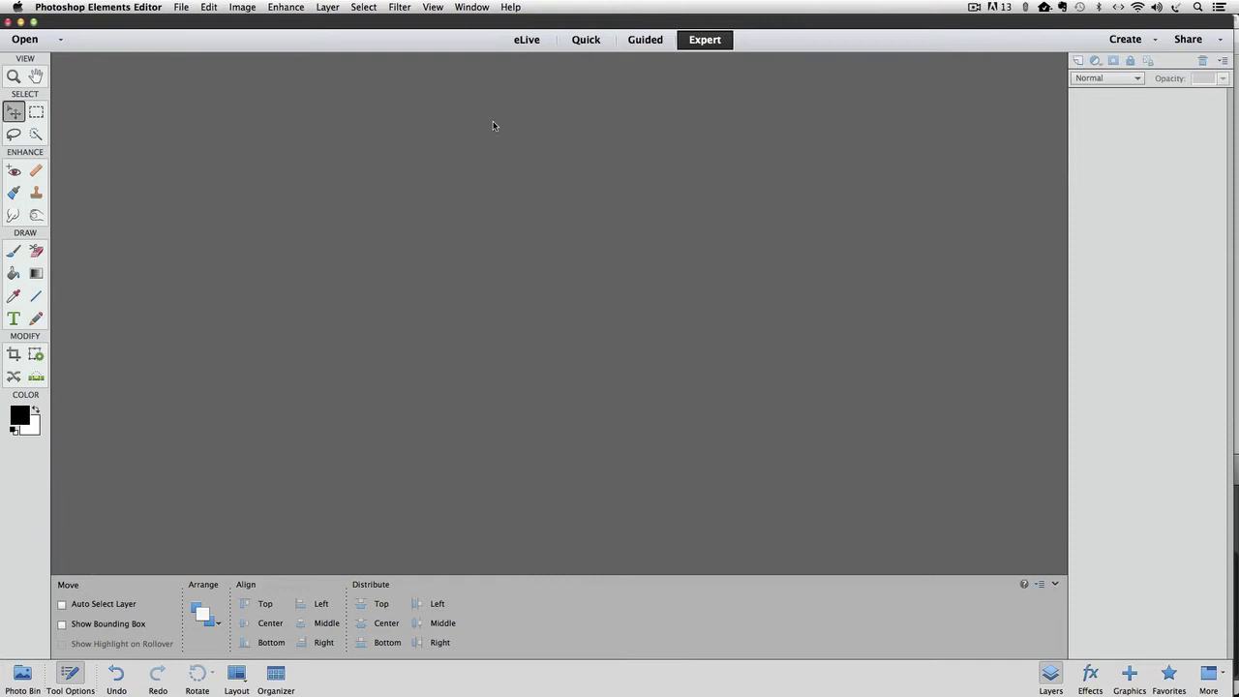
Create a blank 6x4 in, 300 ppi RGB document named 'shapes' with a white background
left_click(181, 7)
mouse_move(271, 24)
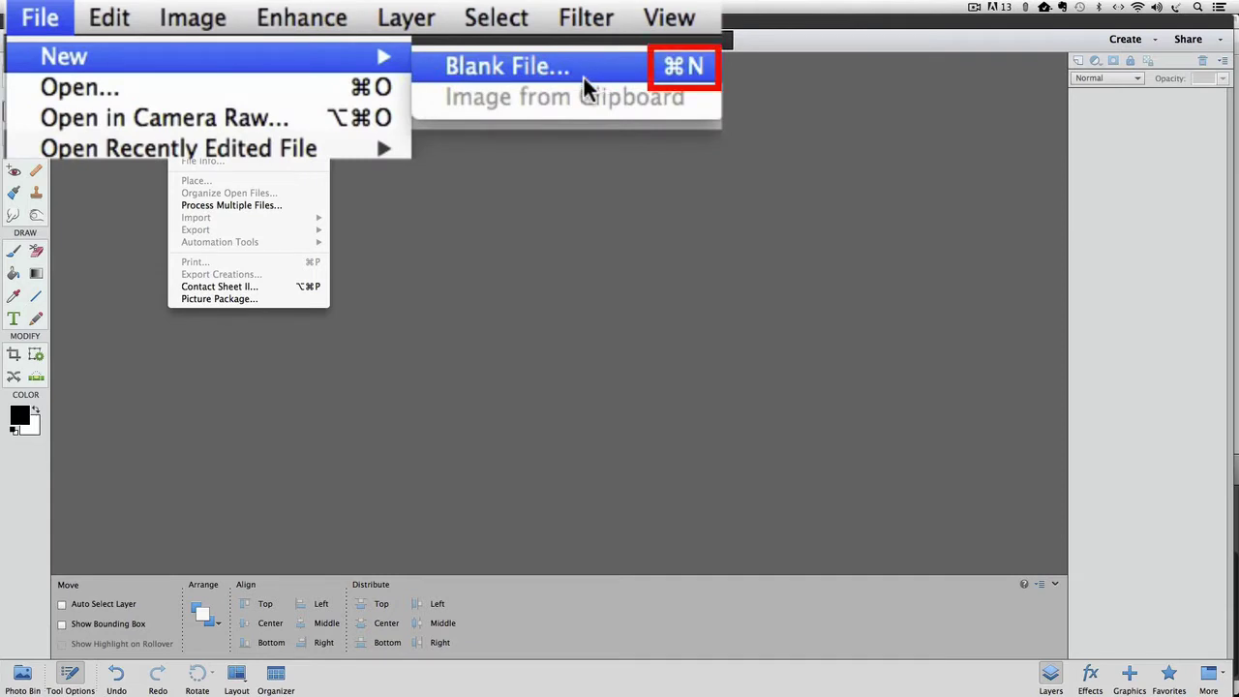
left_click(397, 36)
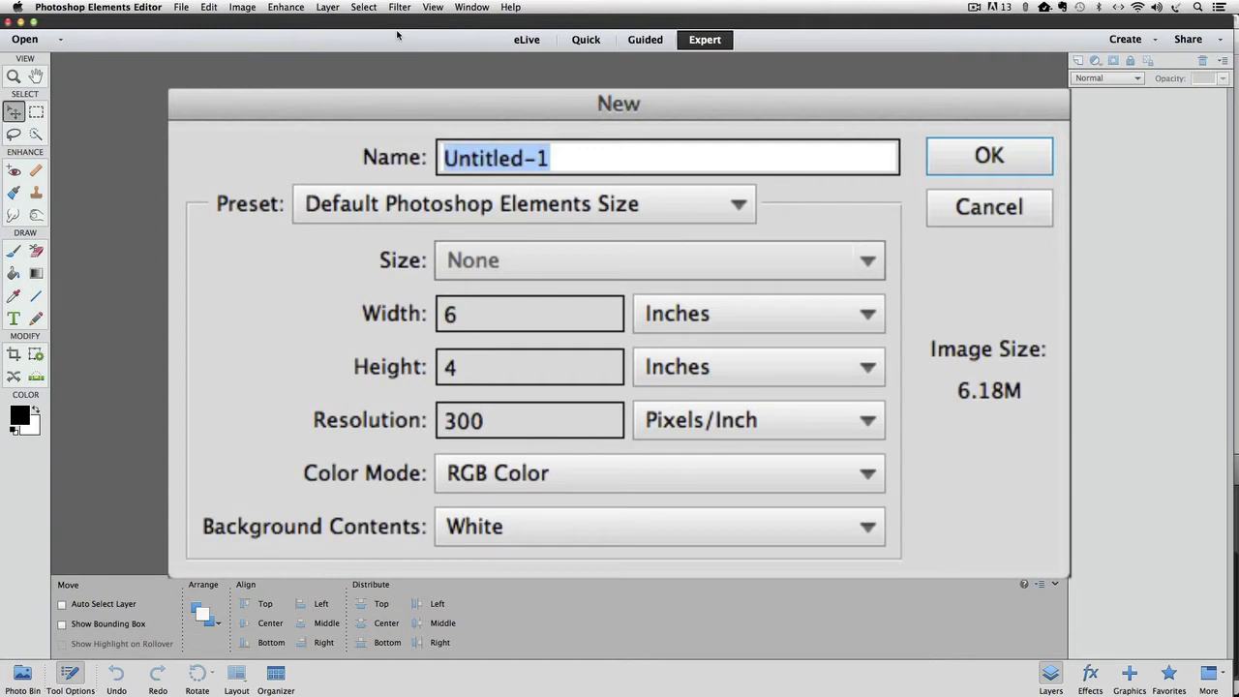
type("shapes")
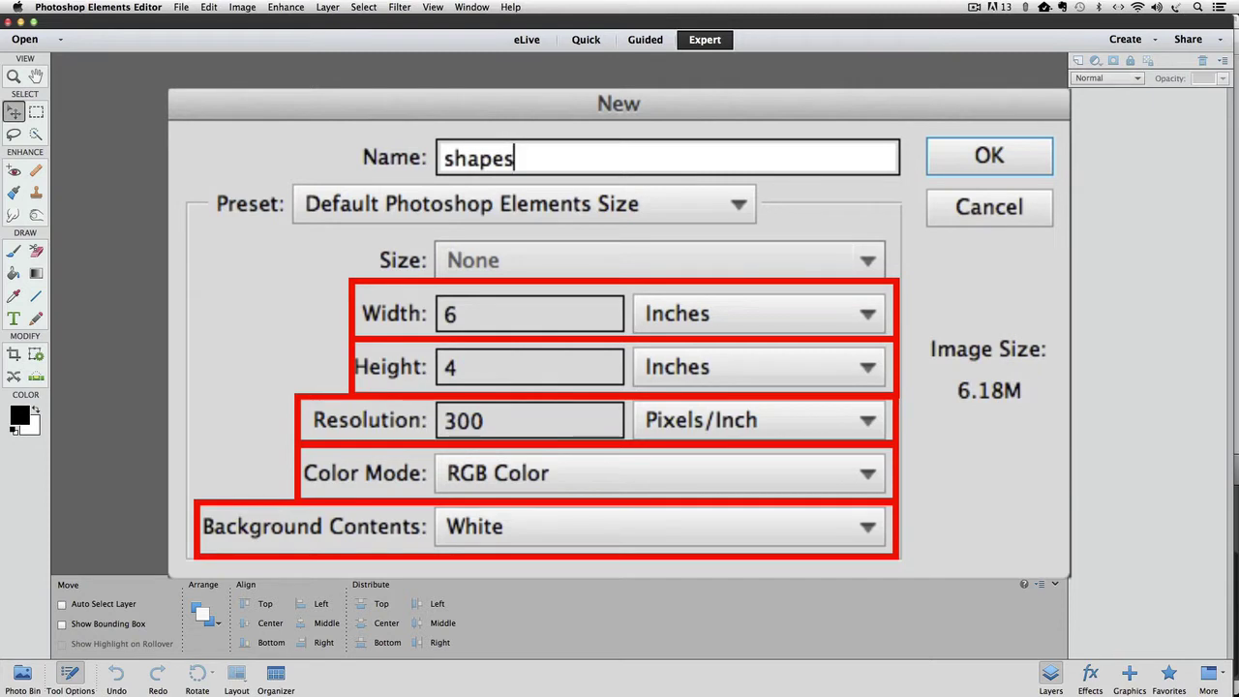
left_click(985, 153)
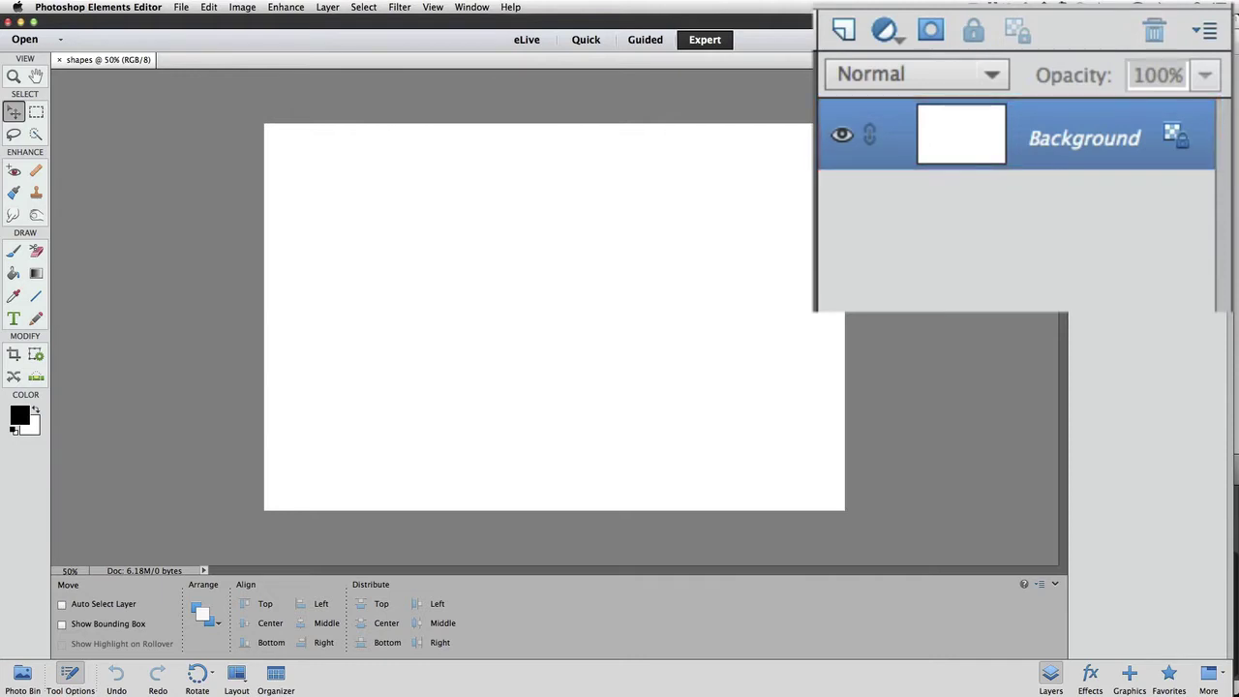
Add an empty Layer 1 above the Background layer
left_click(840, 26)
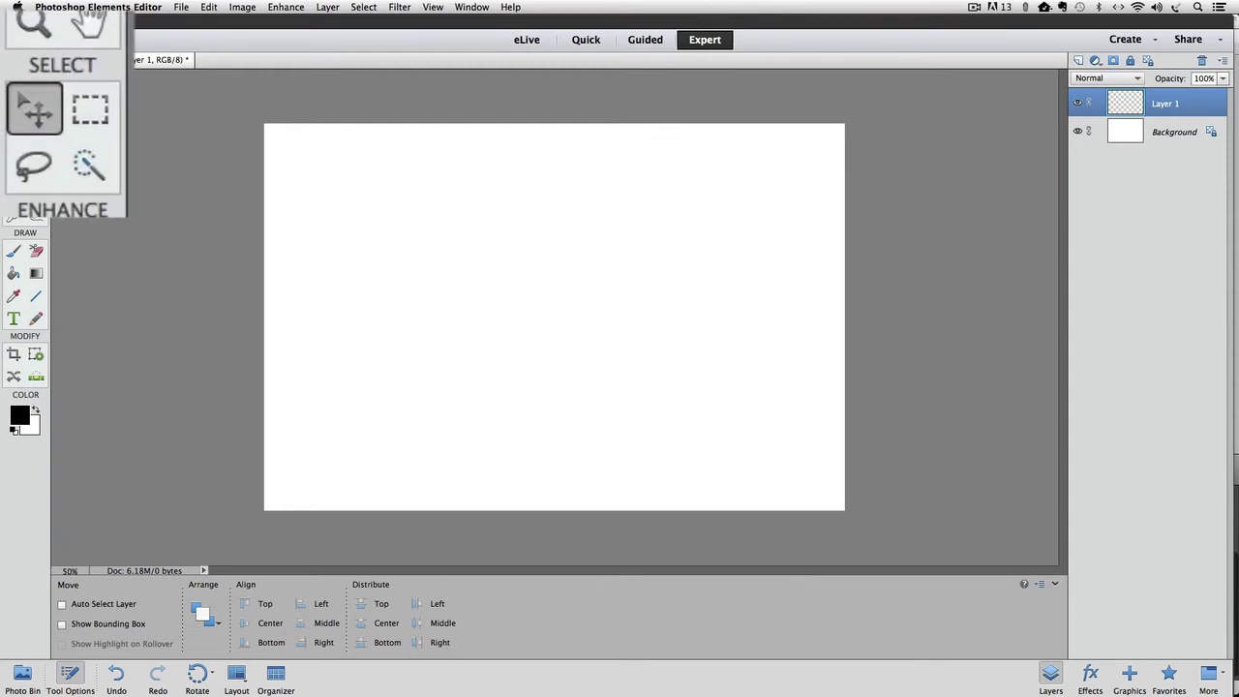
Select the Rectangular Marquee tool for a square selection near the canvas's top-left
left_click(36, 112)
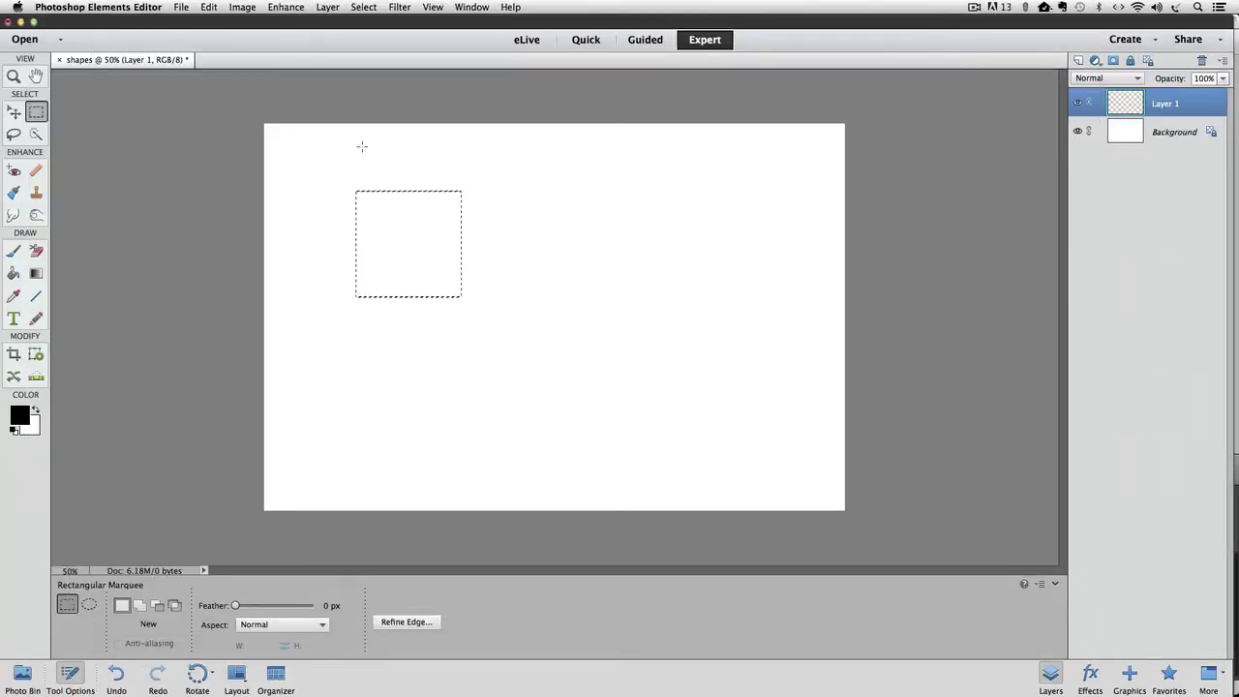
Fill the square selection with pure blue, R 0, G 0, B 255 (0000ff)
left_click(207, 7)
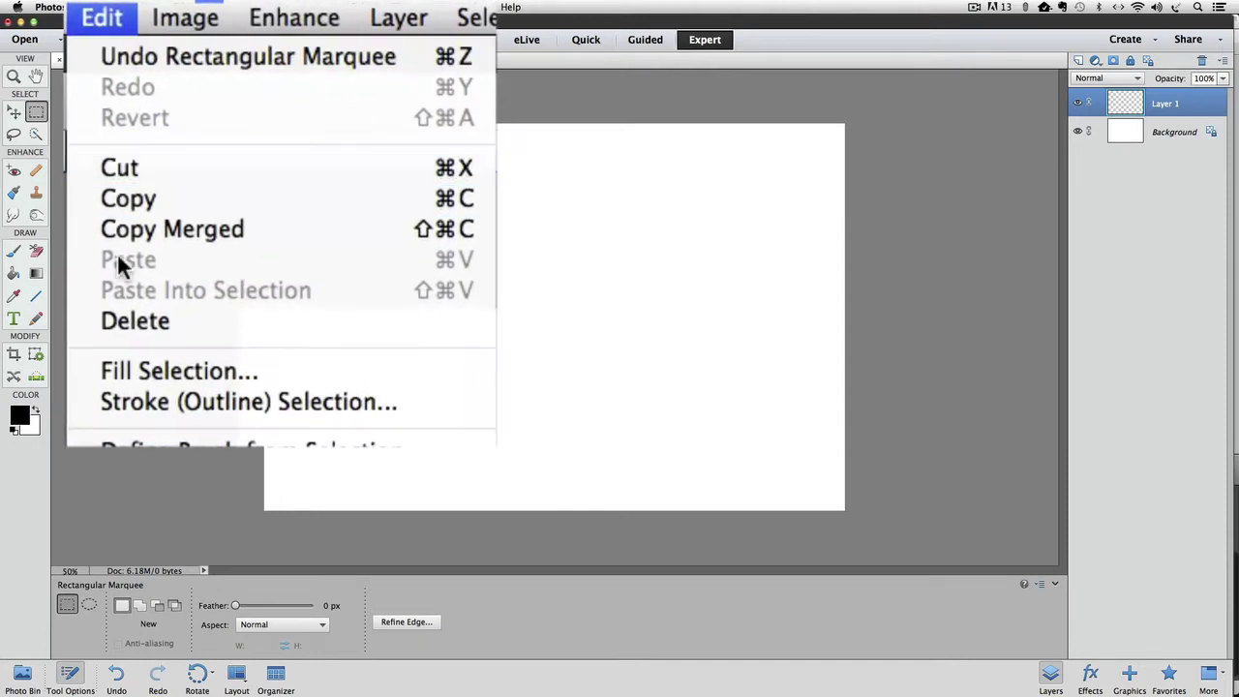
left_click(167, 380)
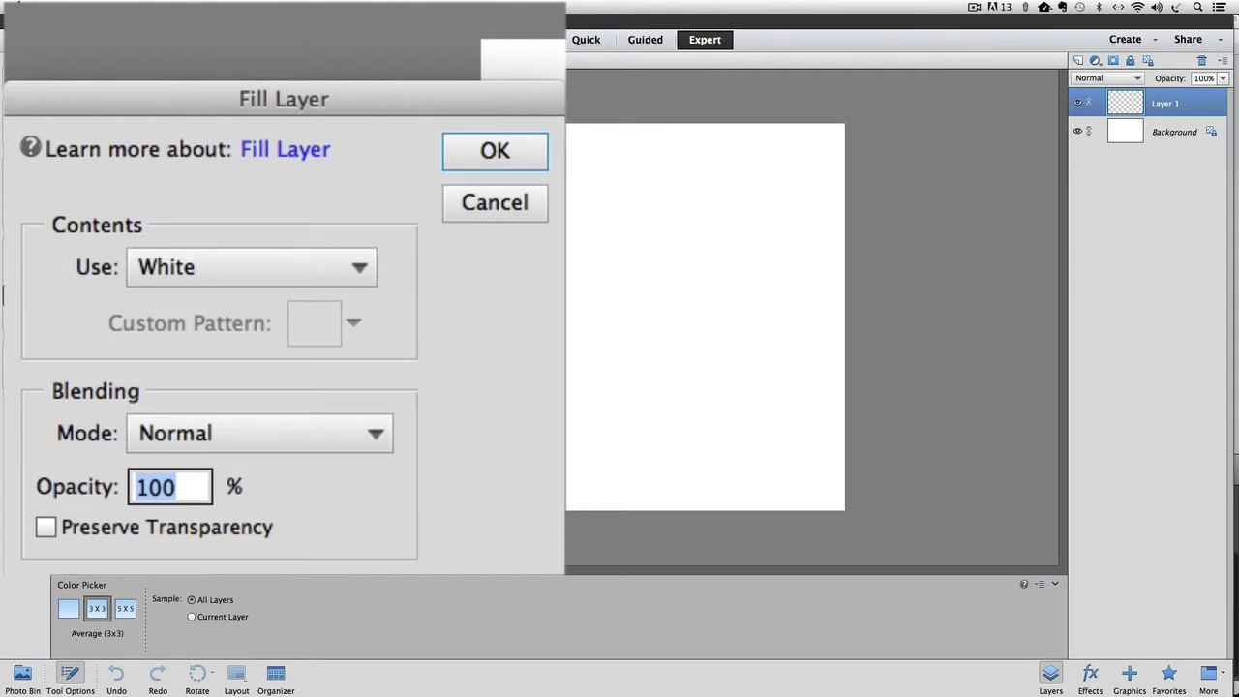
left_click(352, 266)
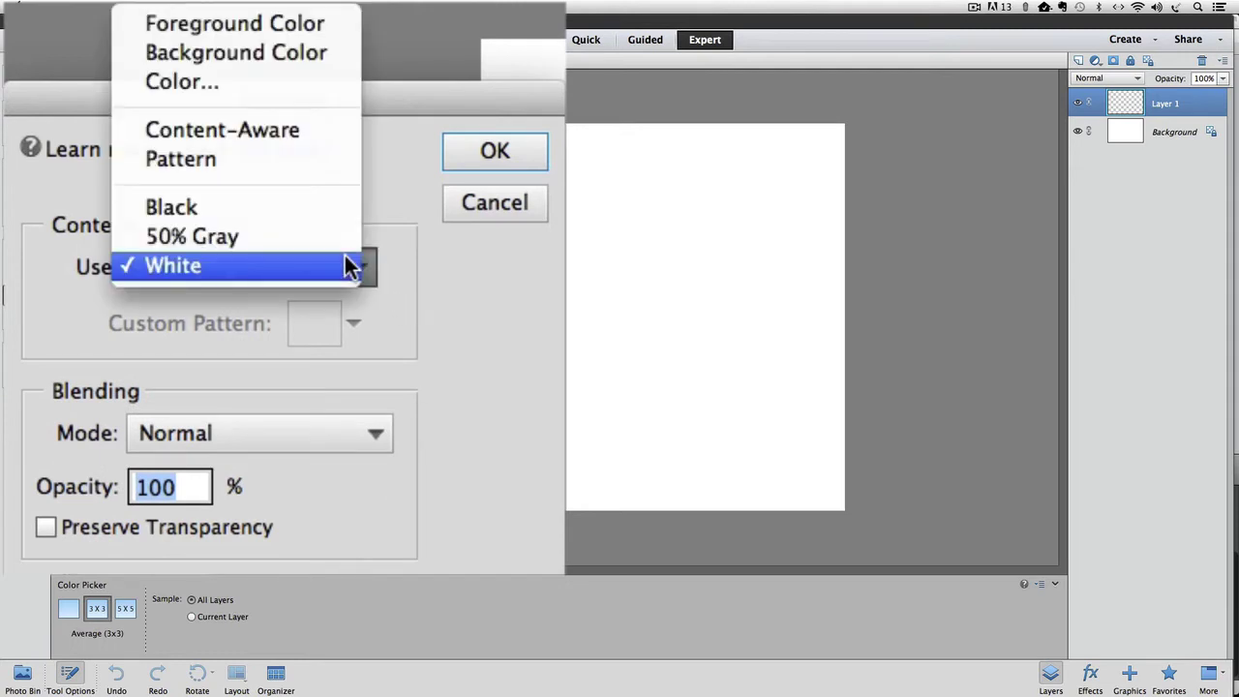
left_click(283, 82)
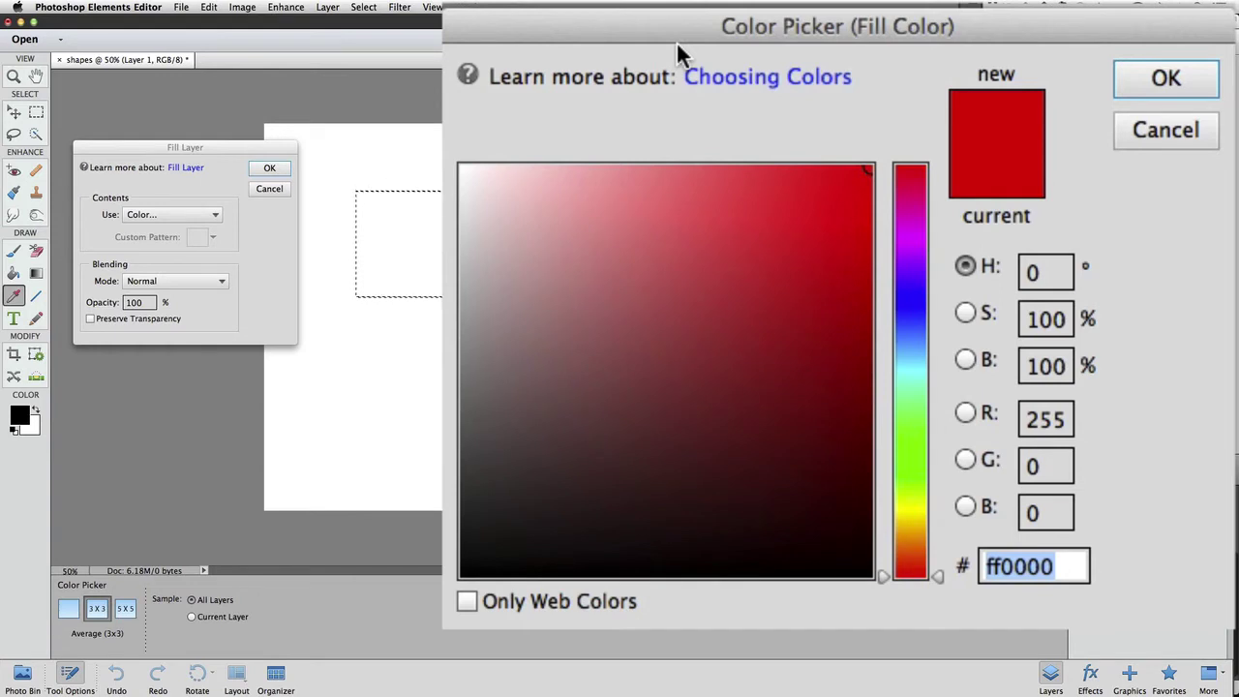
left_click(1046, 417)
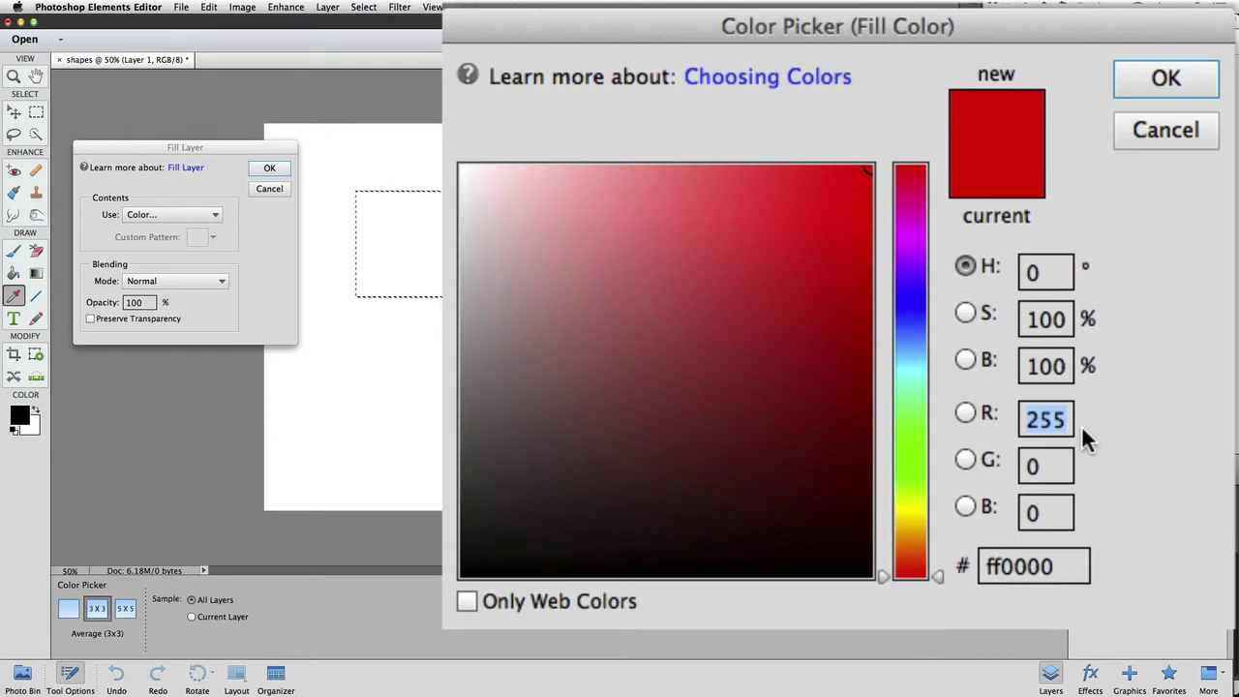
type("0")
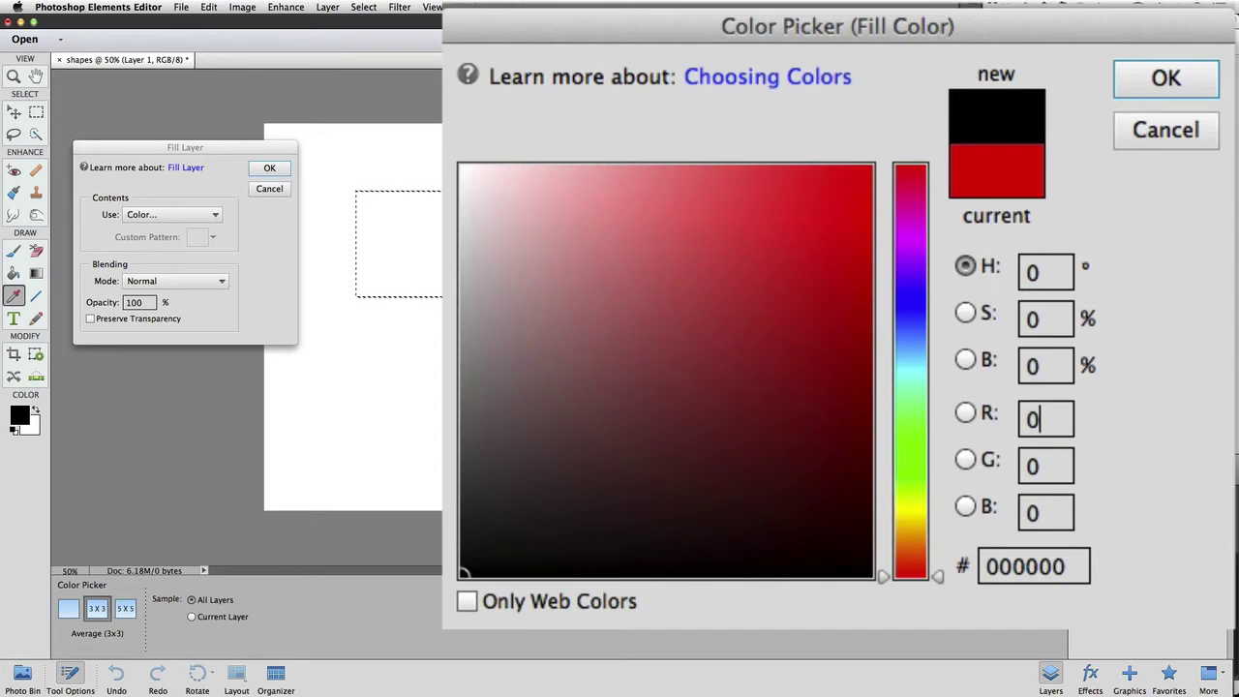
left_click(1058, 463)
double_click(1032, 512)
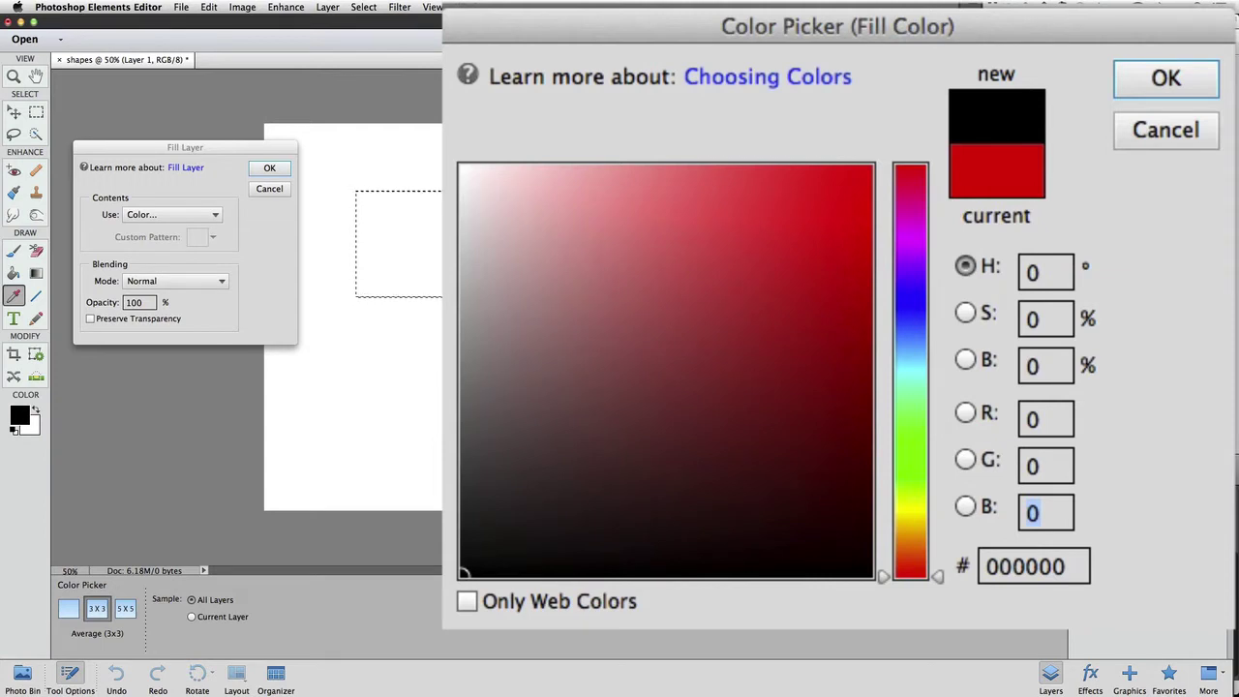
type("255")
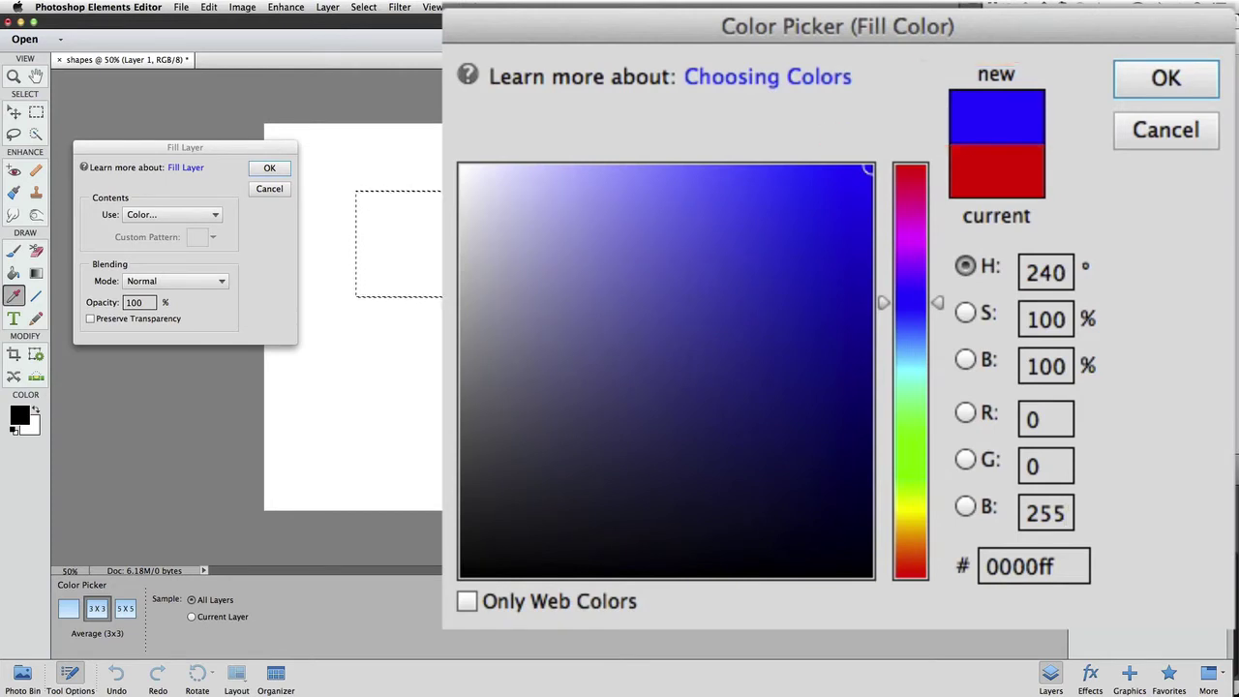
key("Return")
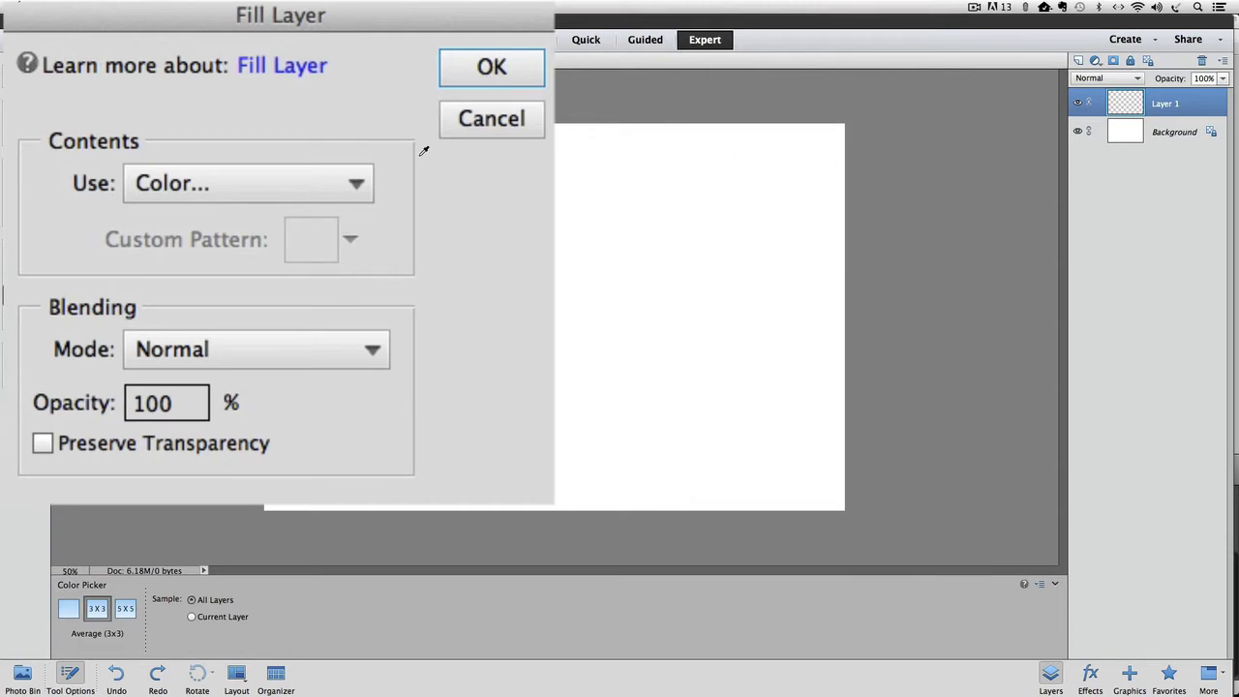
left_click(523, 76)
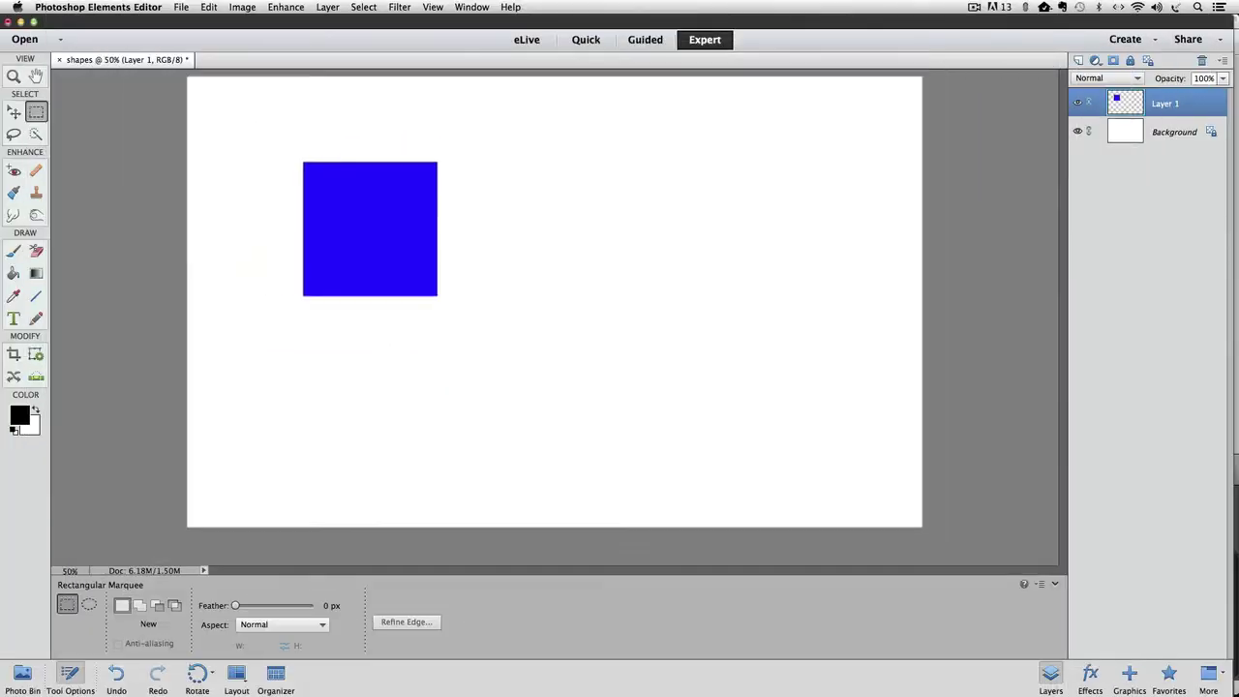
Rename Layer 1 to 'blue square' and add a new empty Layer 1 above it
key("super+minus")
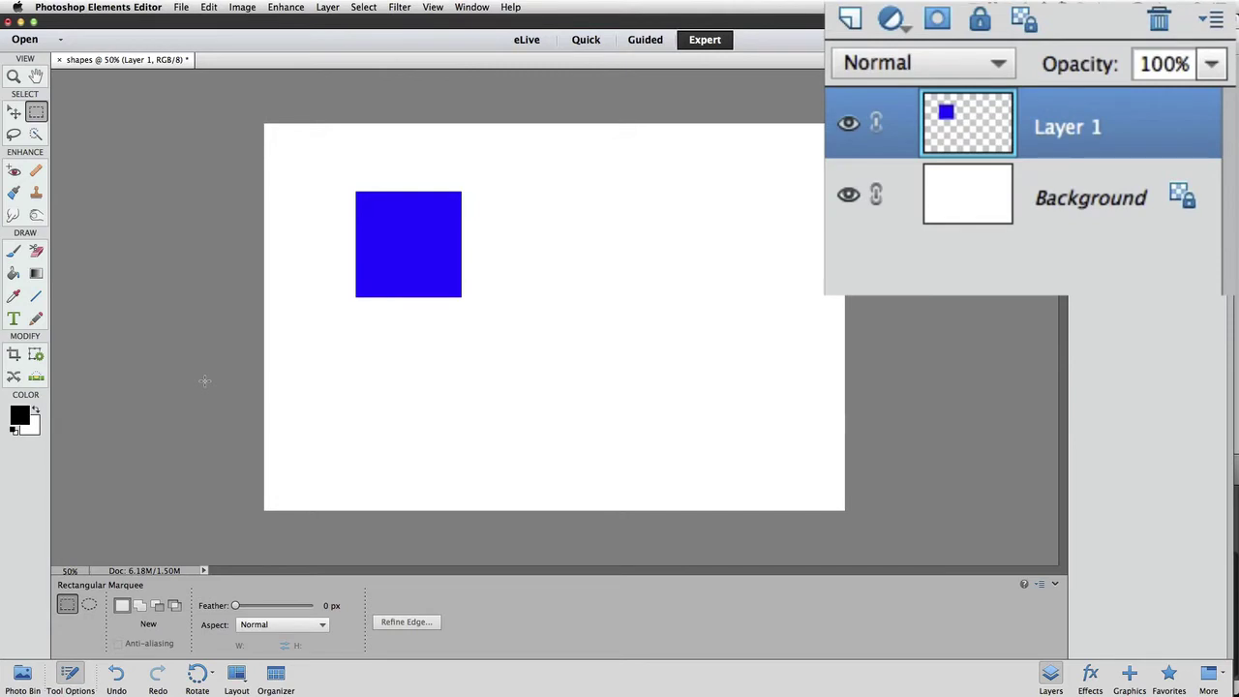
double_click(1046, 126)
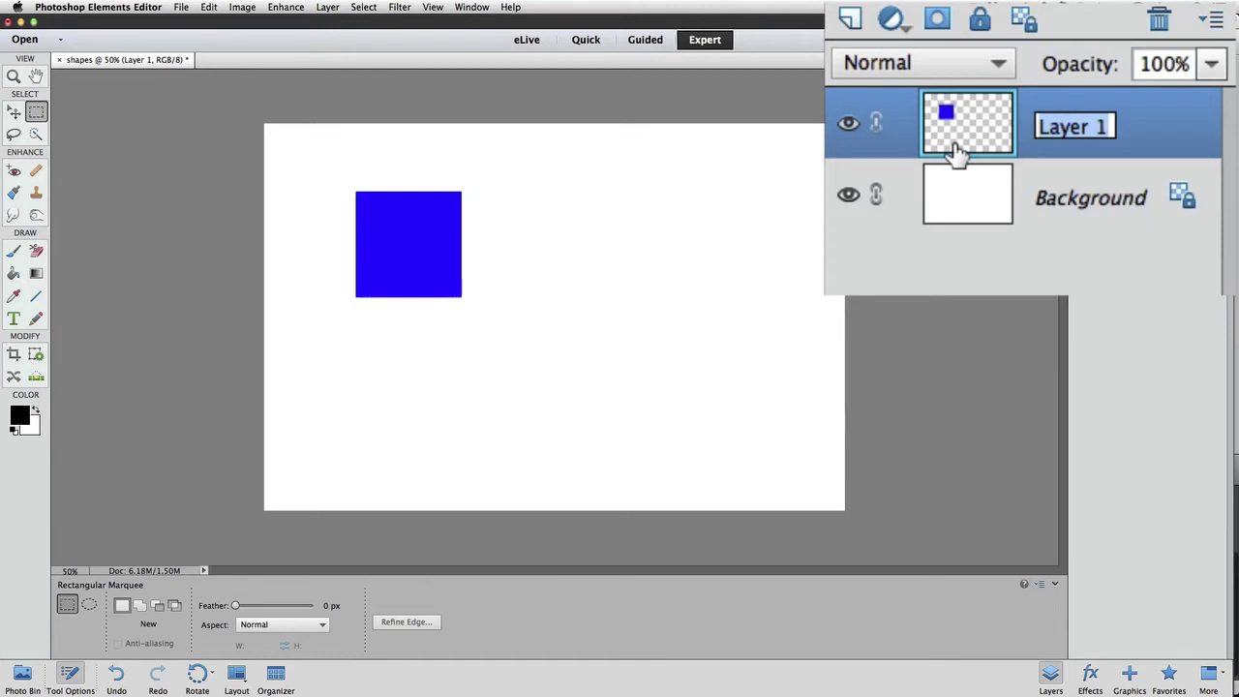
type("blue ")
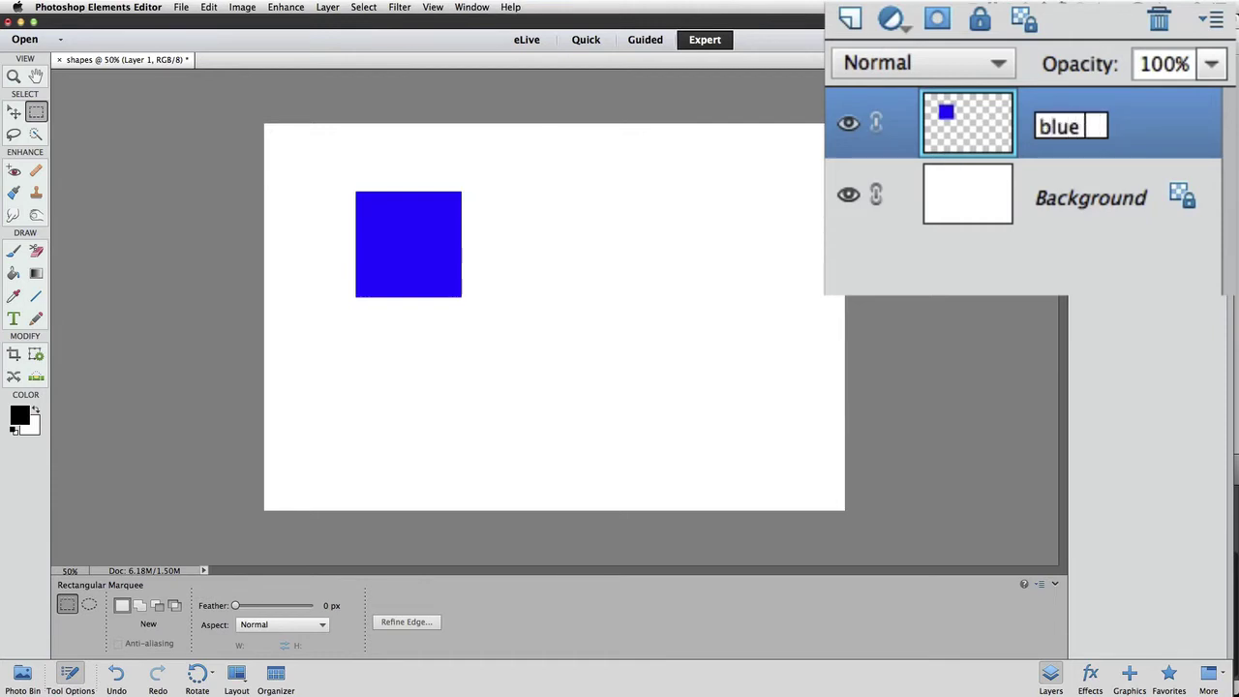
type("square")
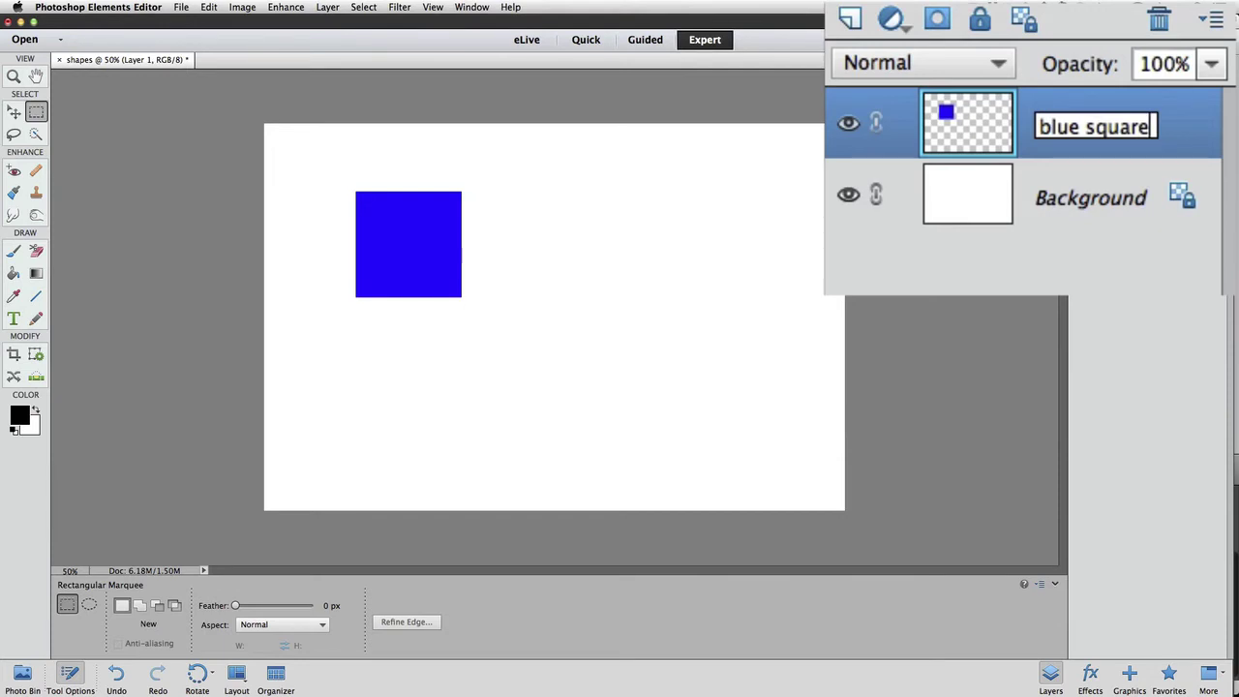
key("Return")
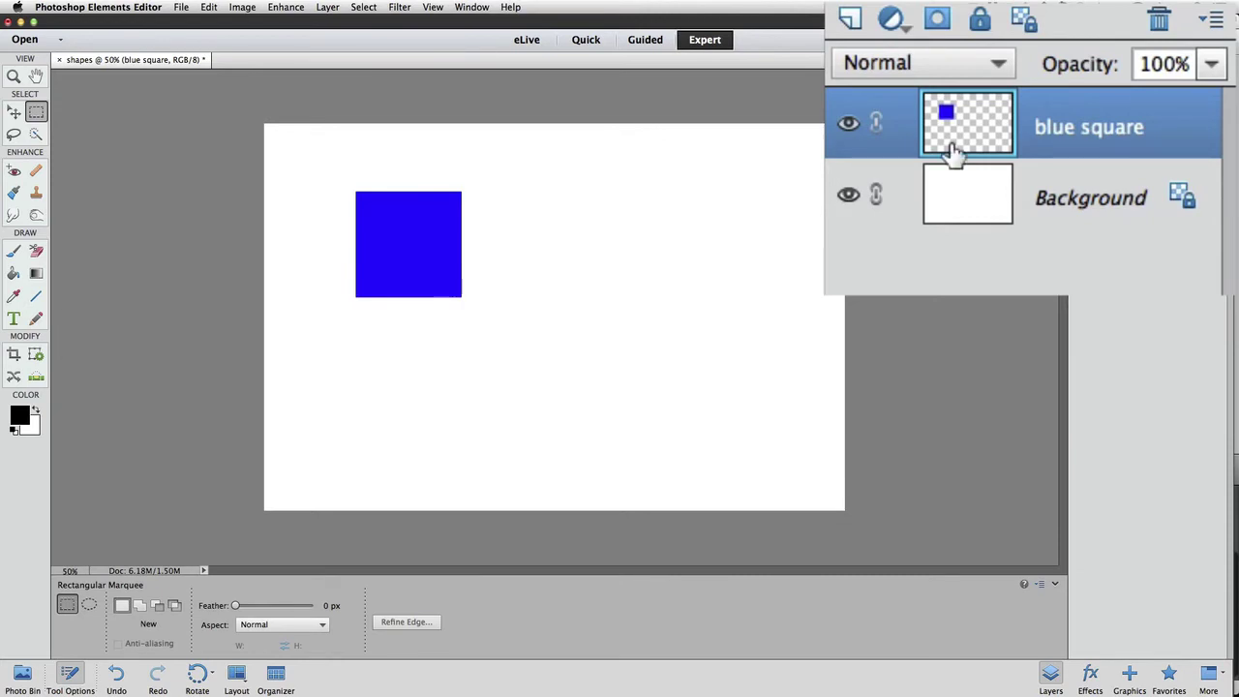
left_click(851, 17)
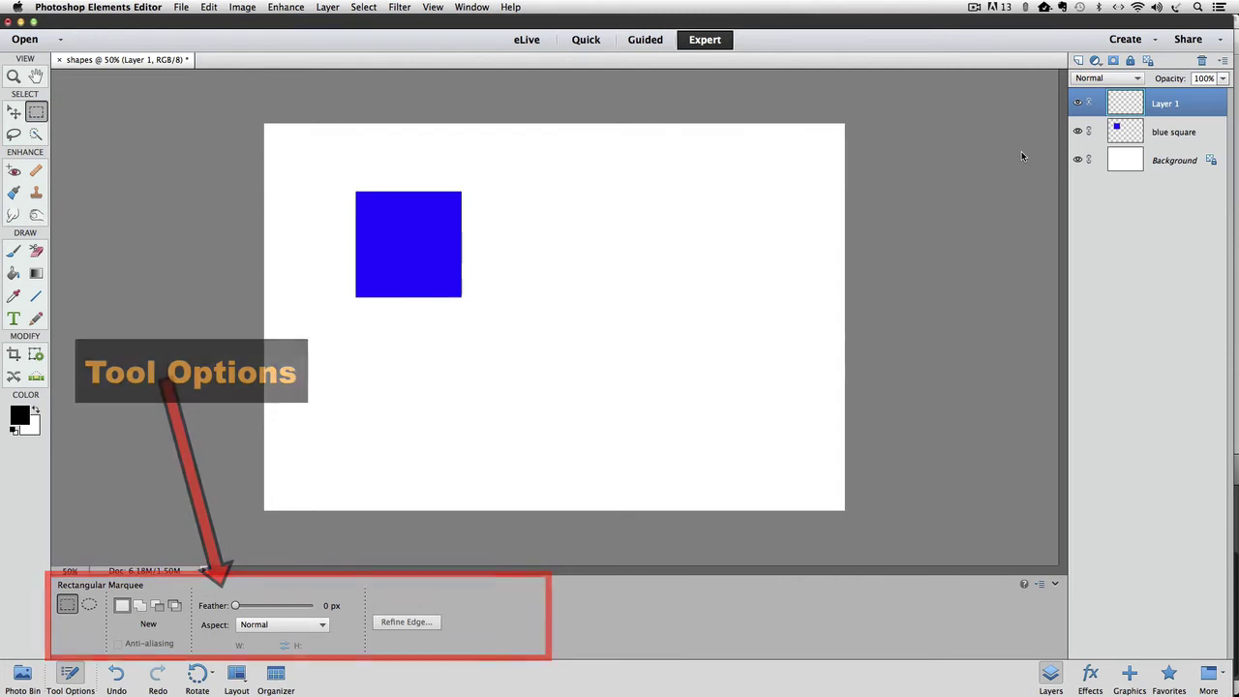
Select the Elliptical Marquee tool for a circle inside the blue square
left_click(88, 604)
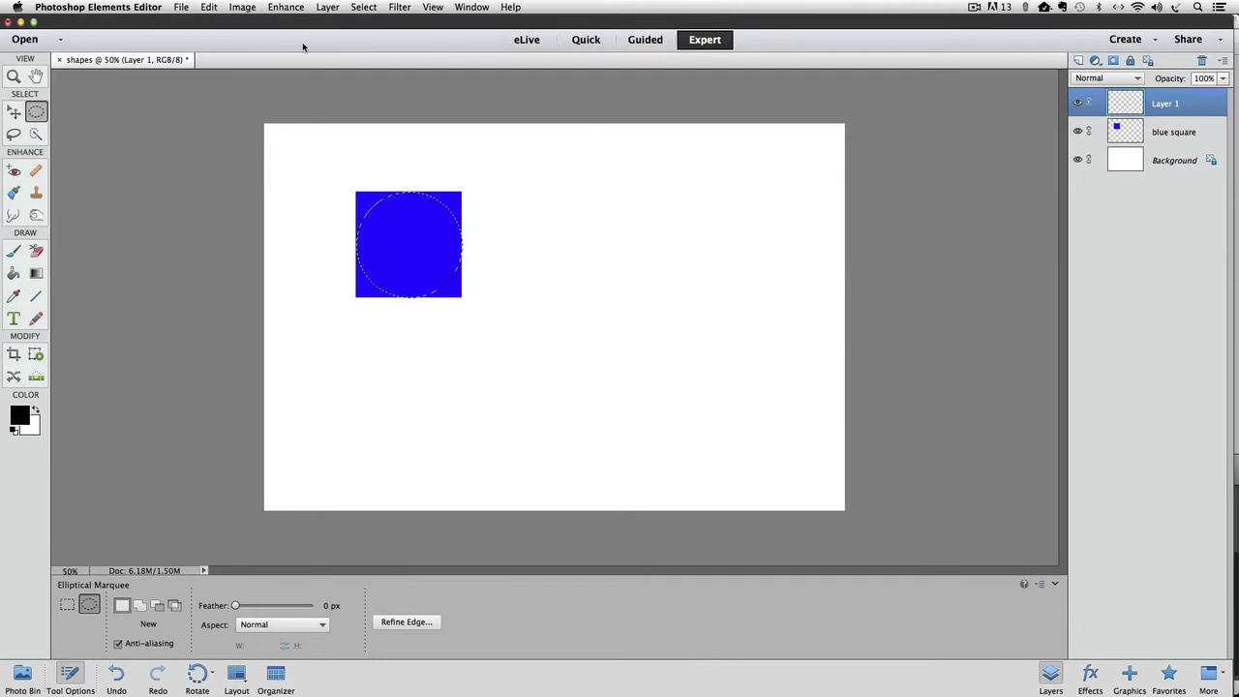
Open Fill Selection with Use set to a custom Color
left_click(209, 7)
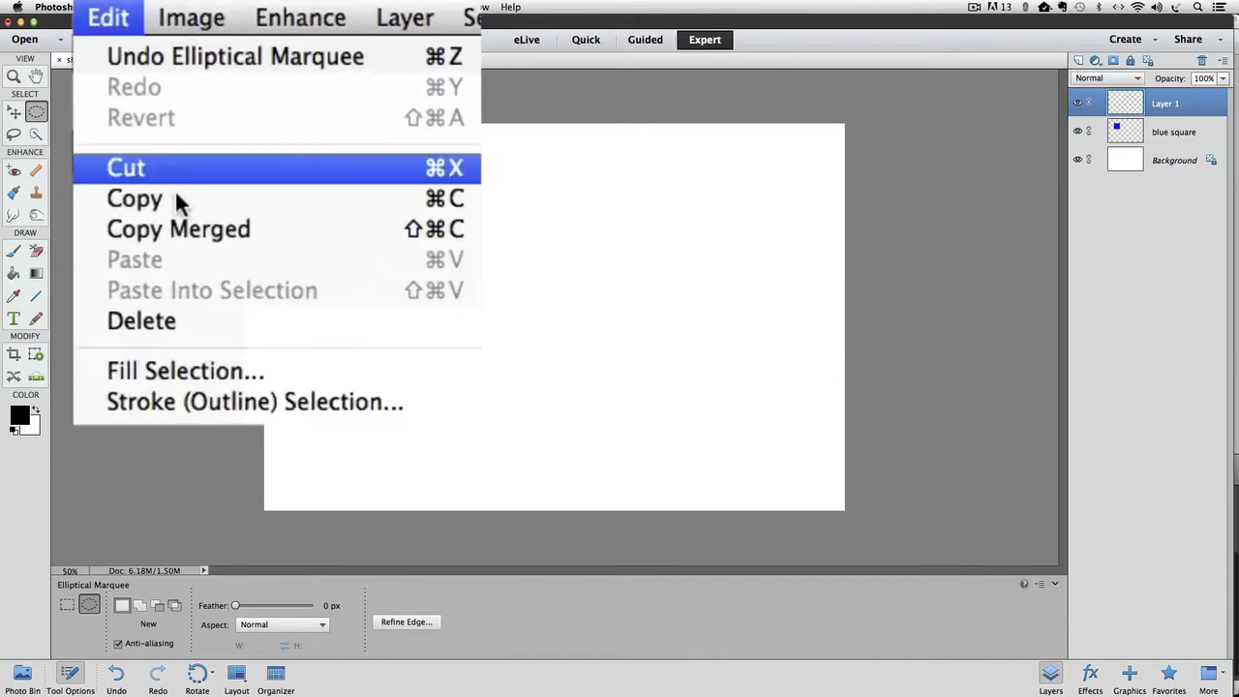
left_click(198, 379)
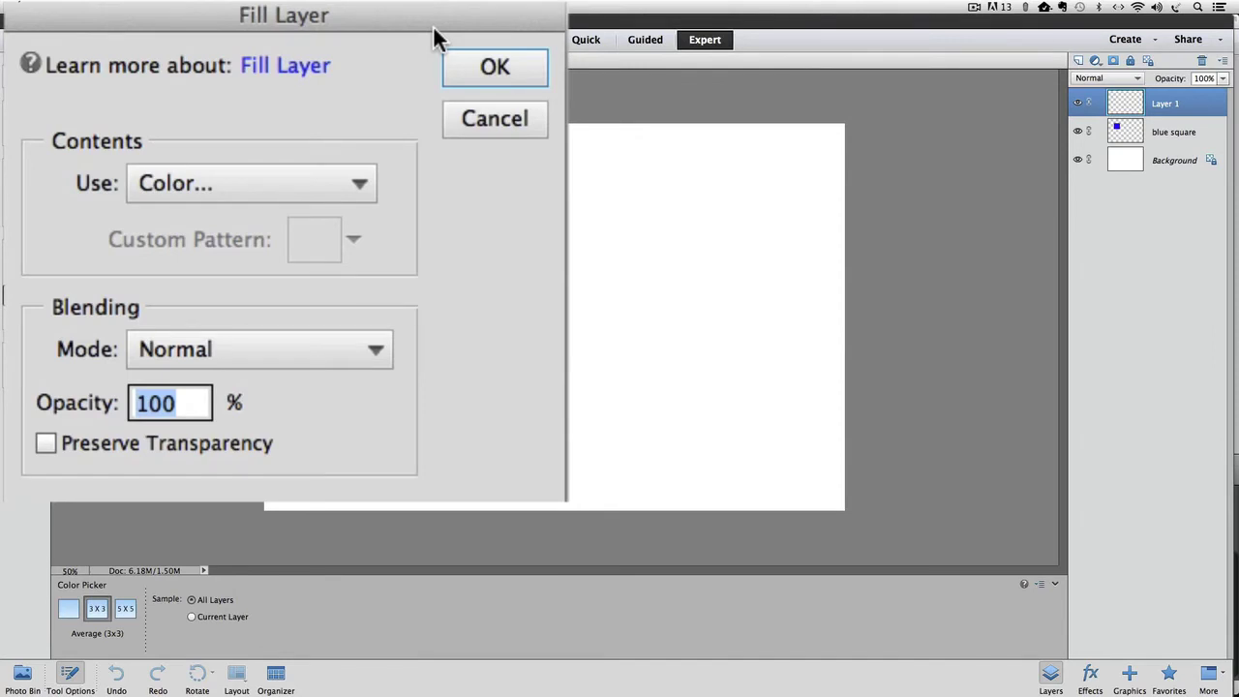
left_click(290, 179)
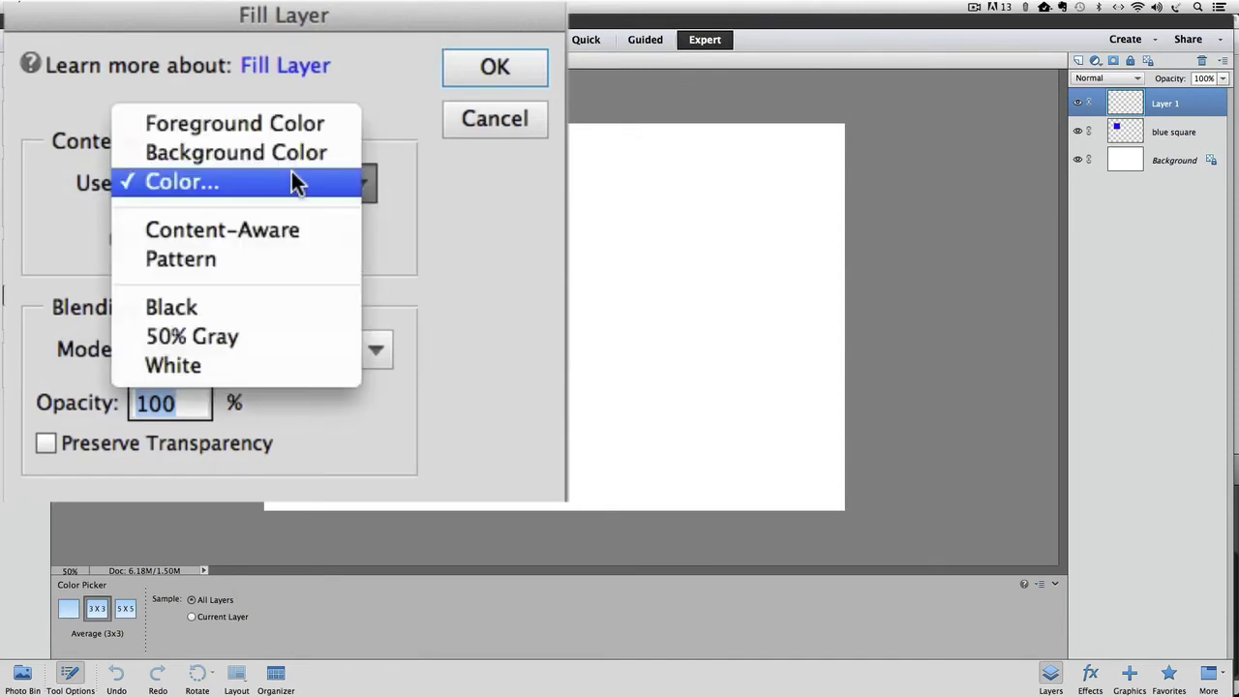
left_click(293, 182)
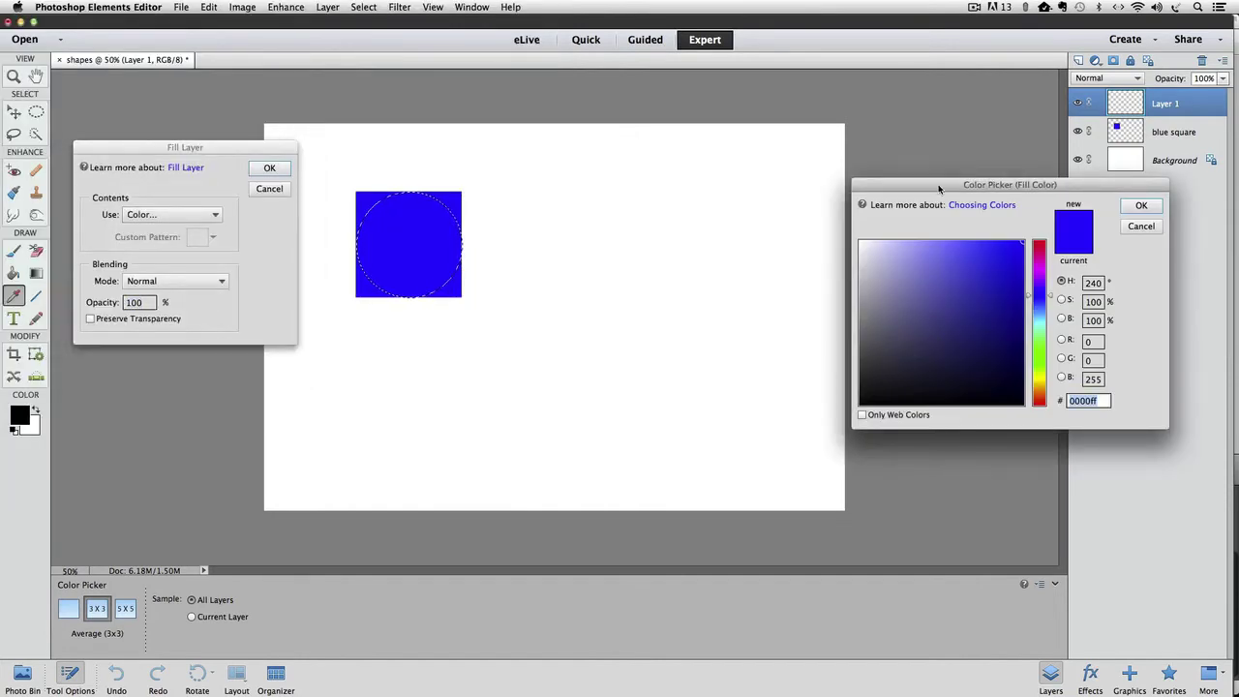
left_click_drag(939, 189, 766, 185)
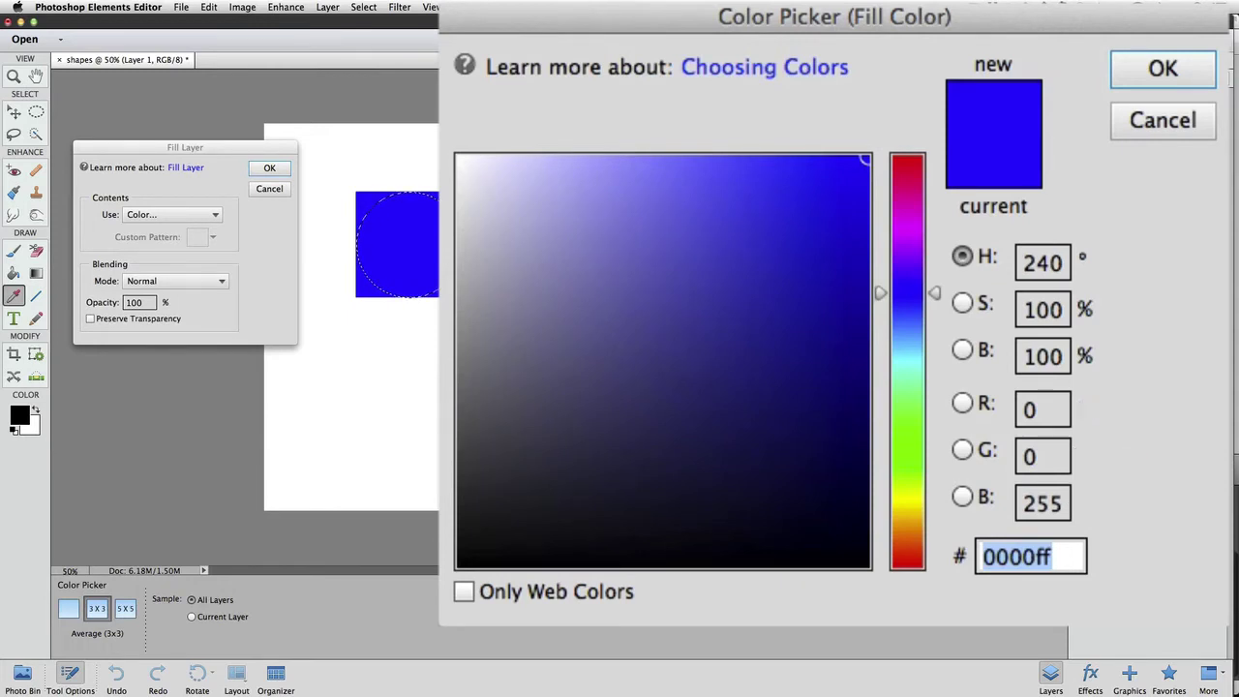
Fill the circle with green R 0, G 180, B 0 (00b400), then deselect
left_click(1047, 500)
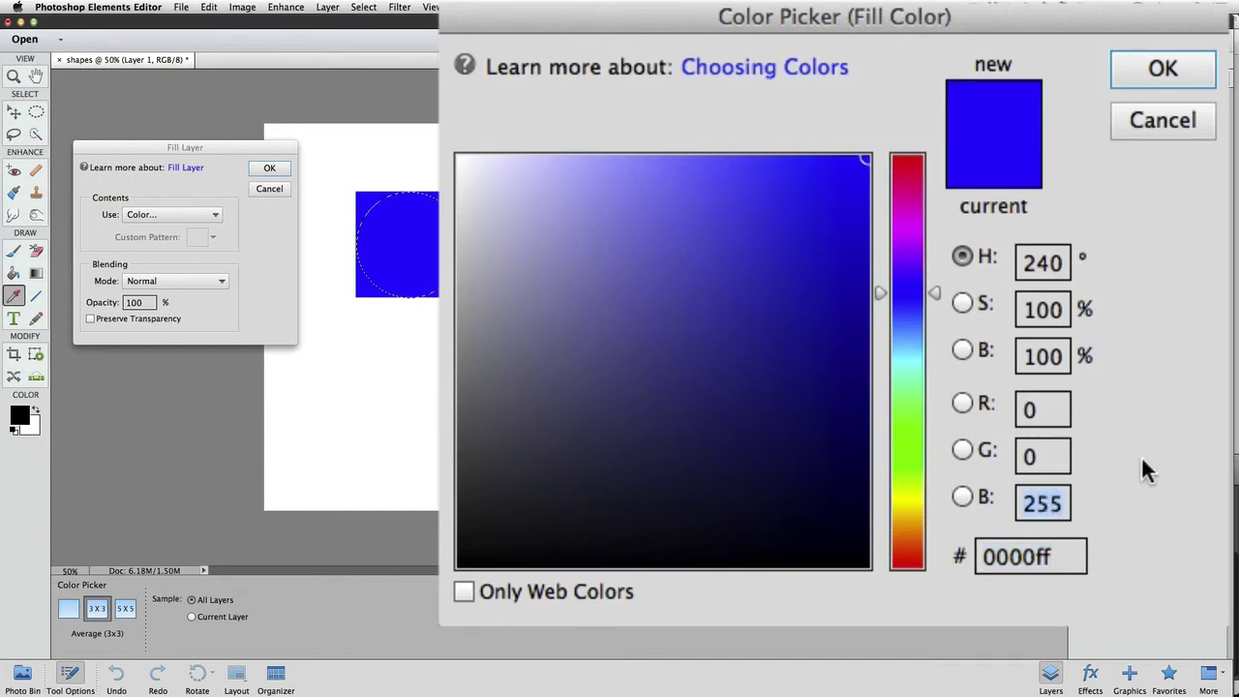
type("0")
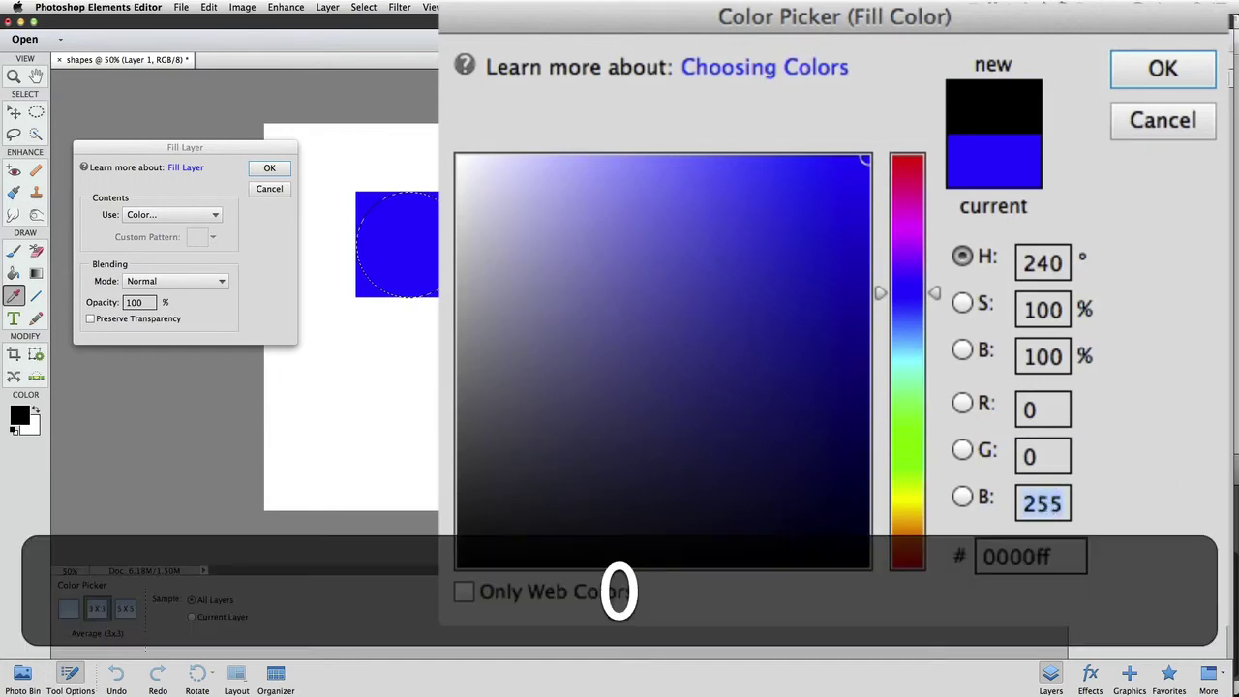
left_click(1031, 457)
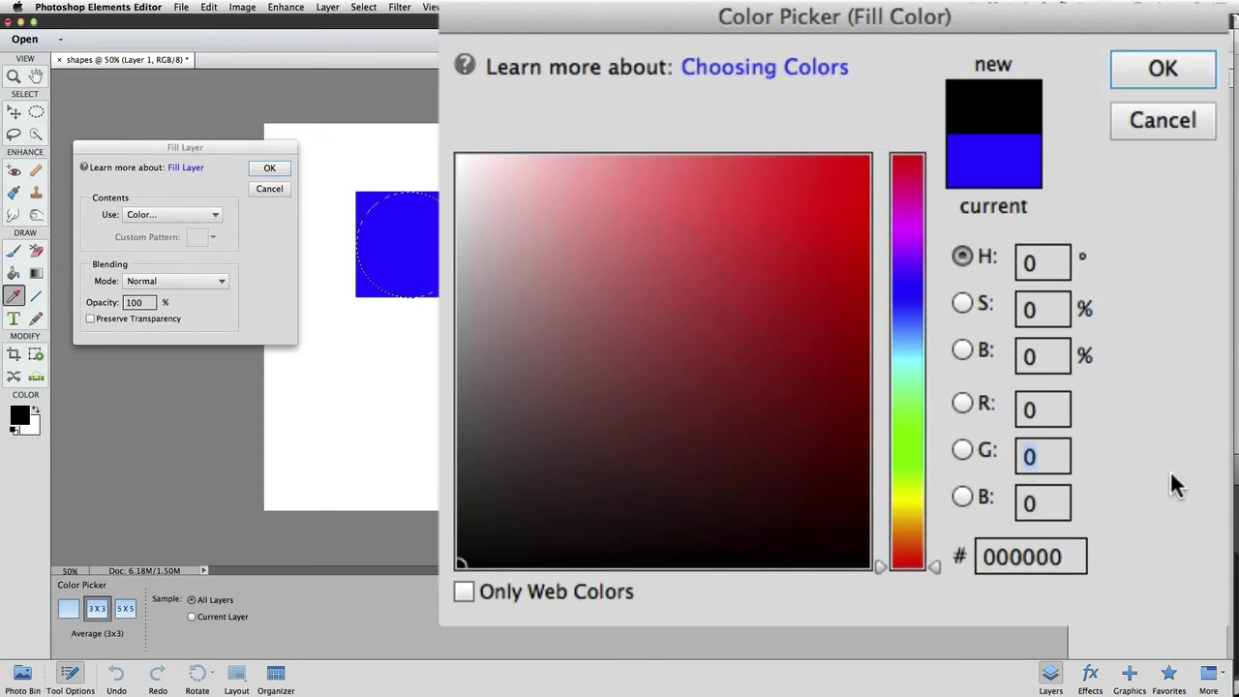
type("255")
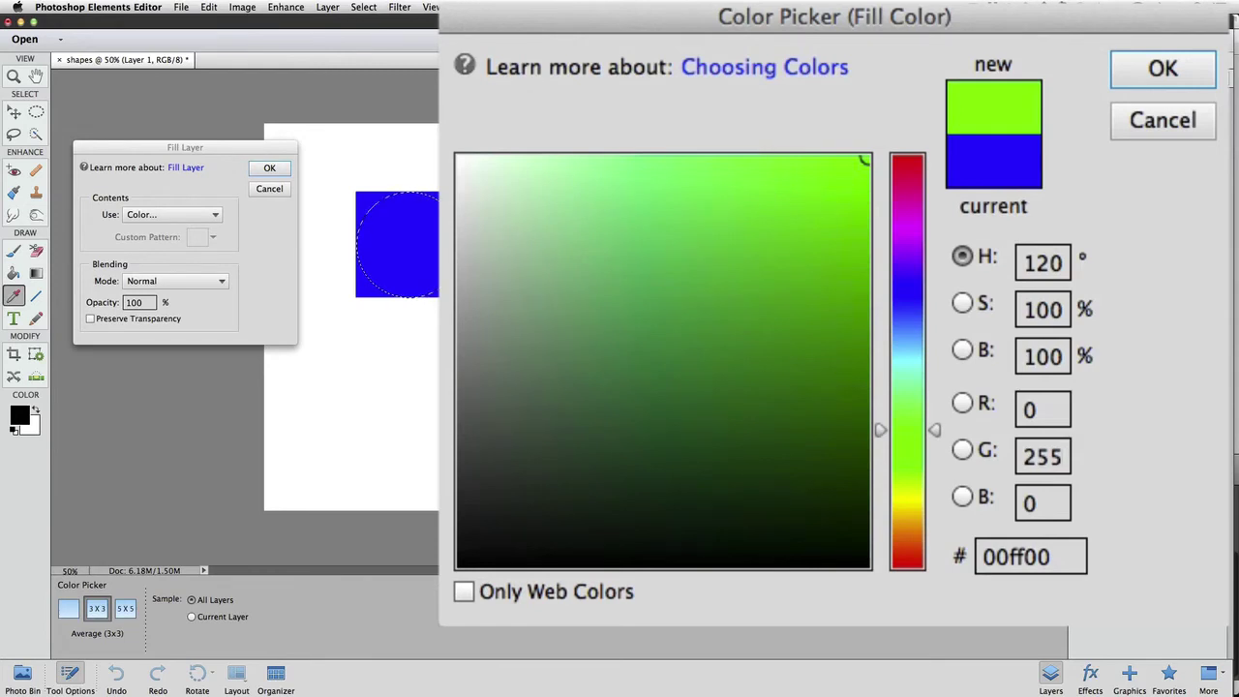
double_click(1045, 455)
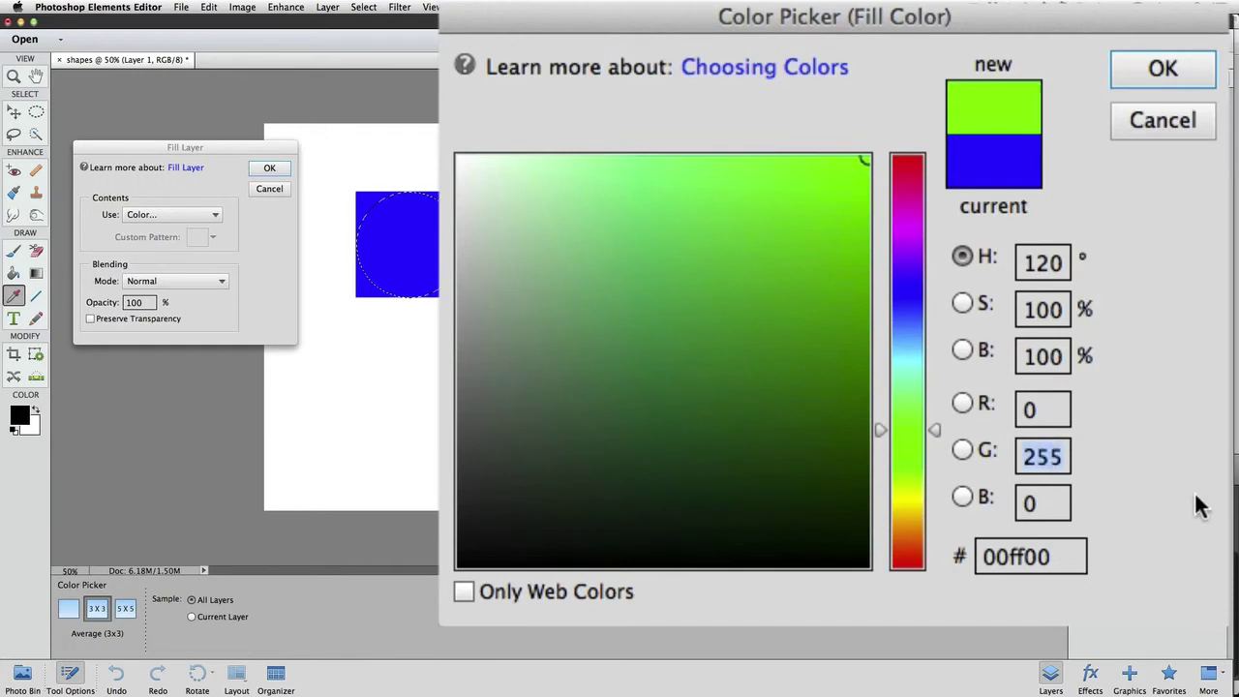
type("180")
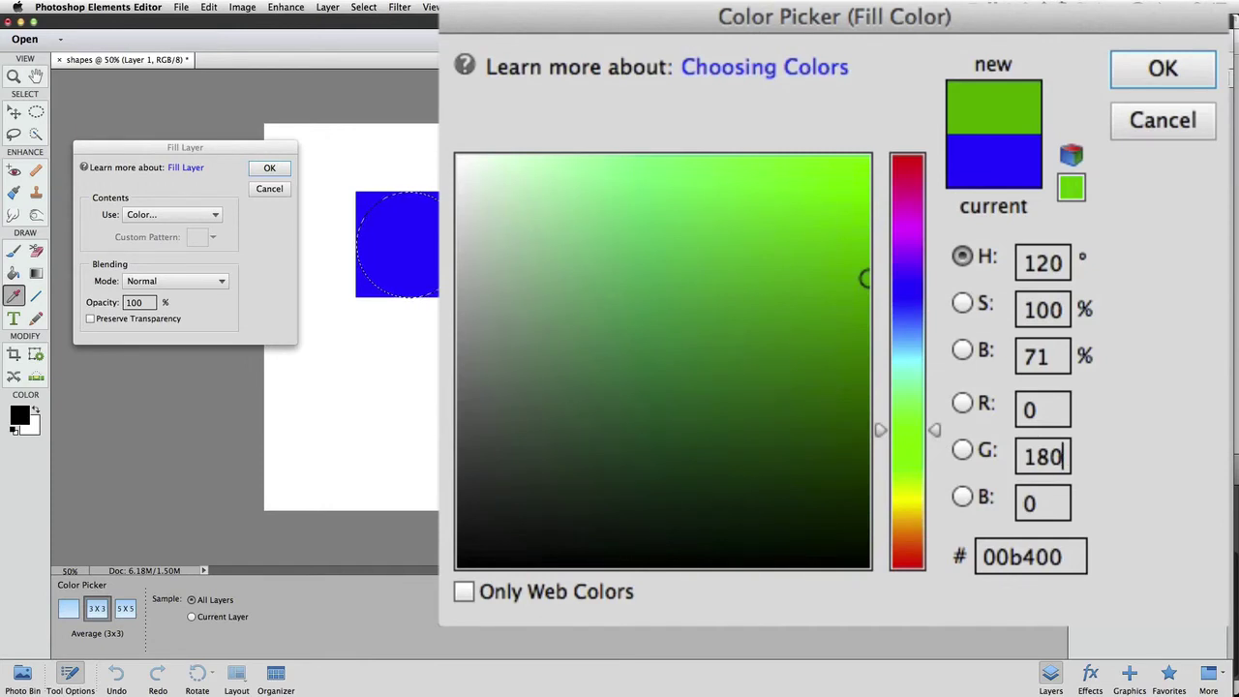
left_click(1162, 73)
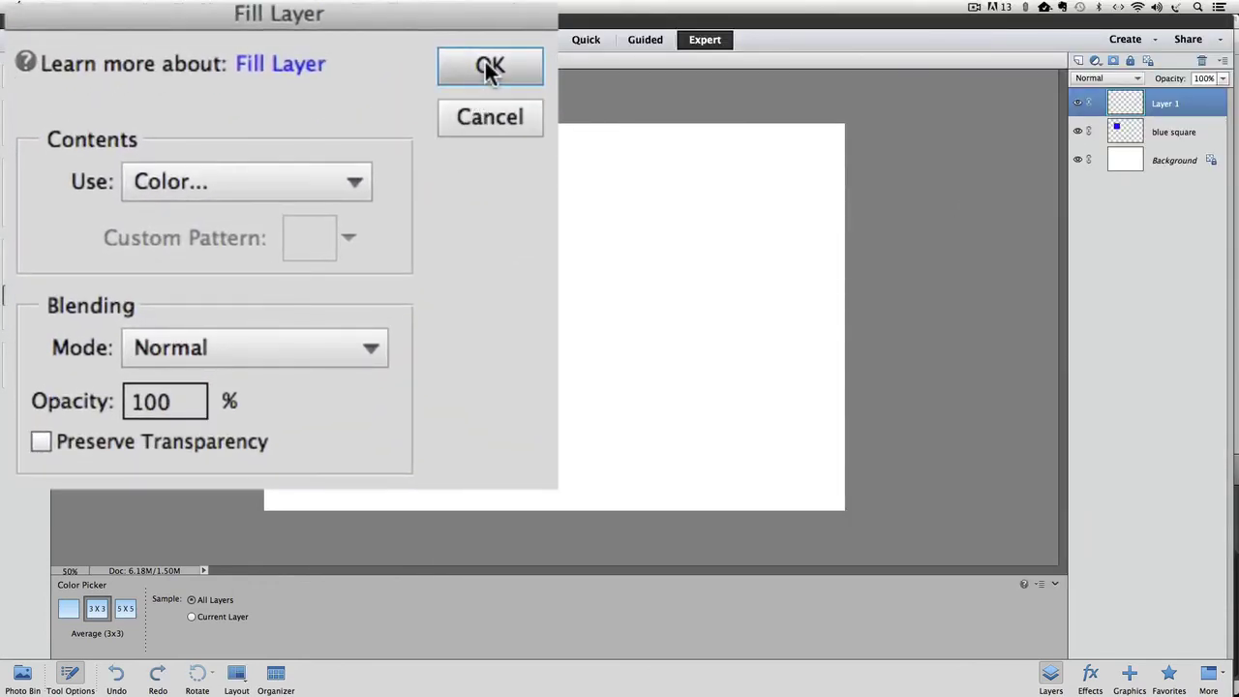
left_click(489, 68)
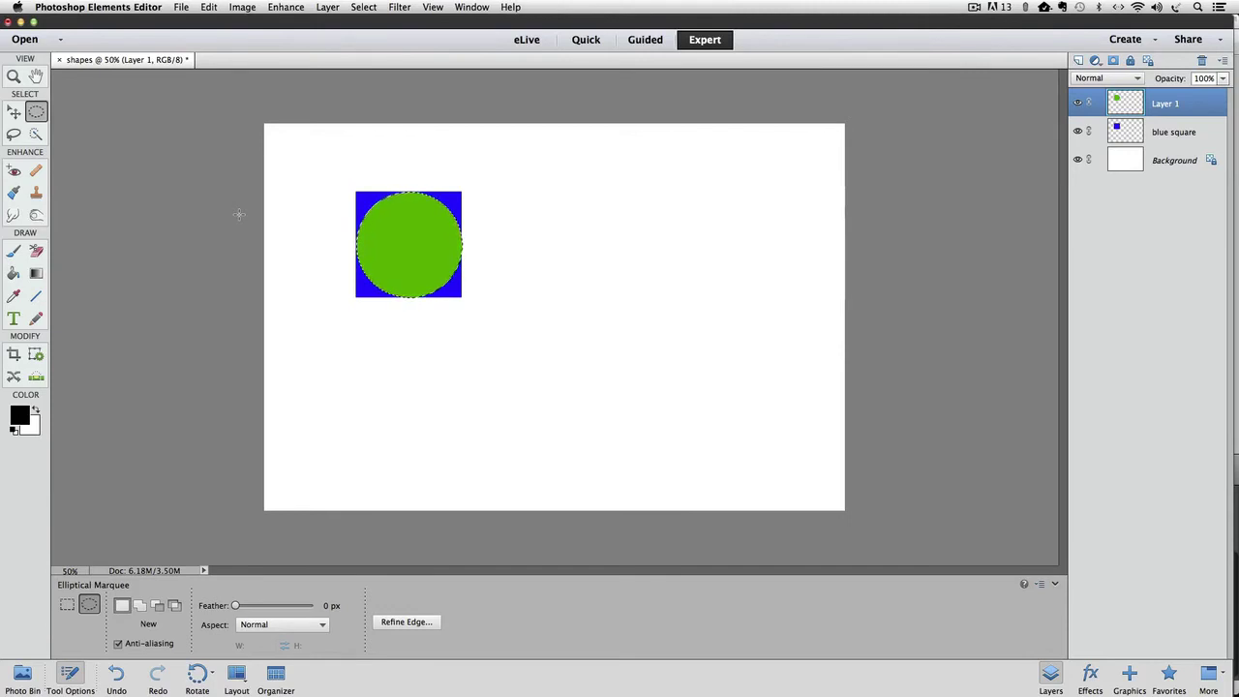
key("super")
key("super+d")
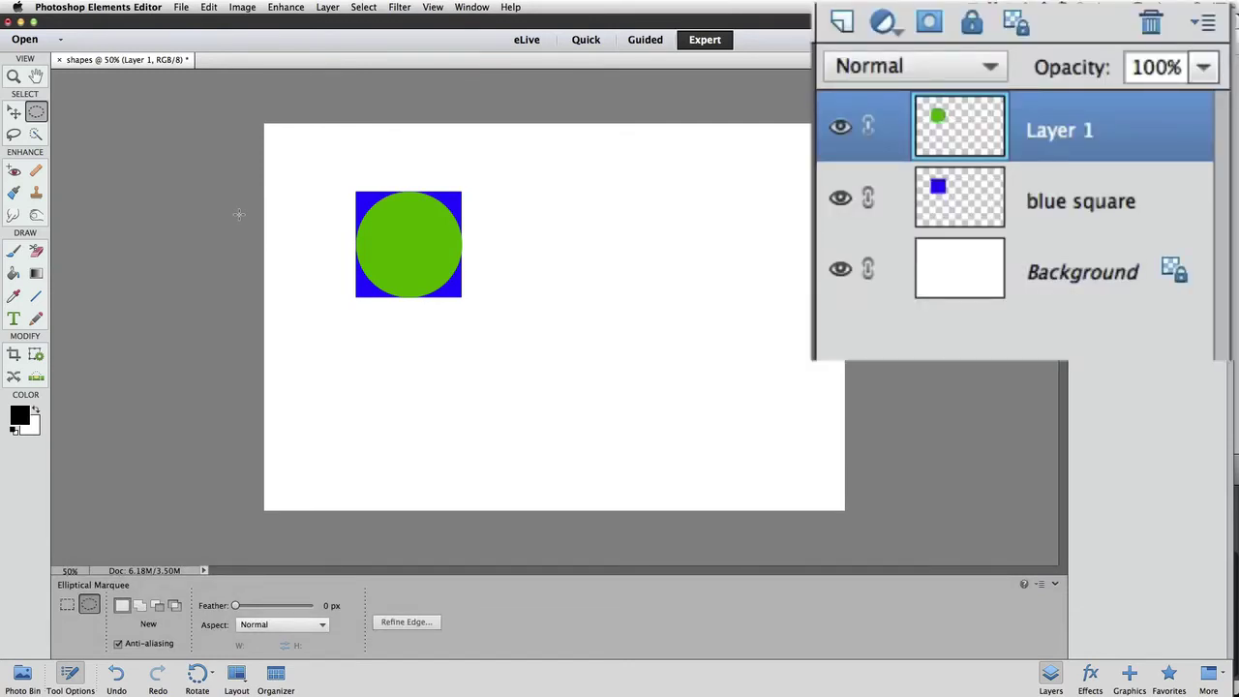
Rename the circle's Layer 1 to 'green circle'
double_click(1063, 136)
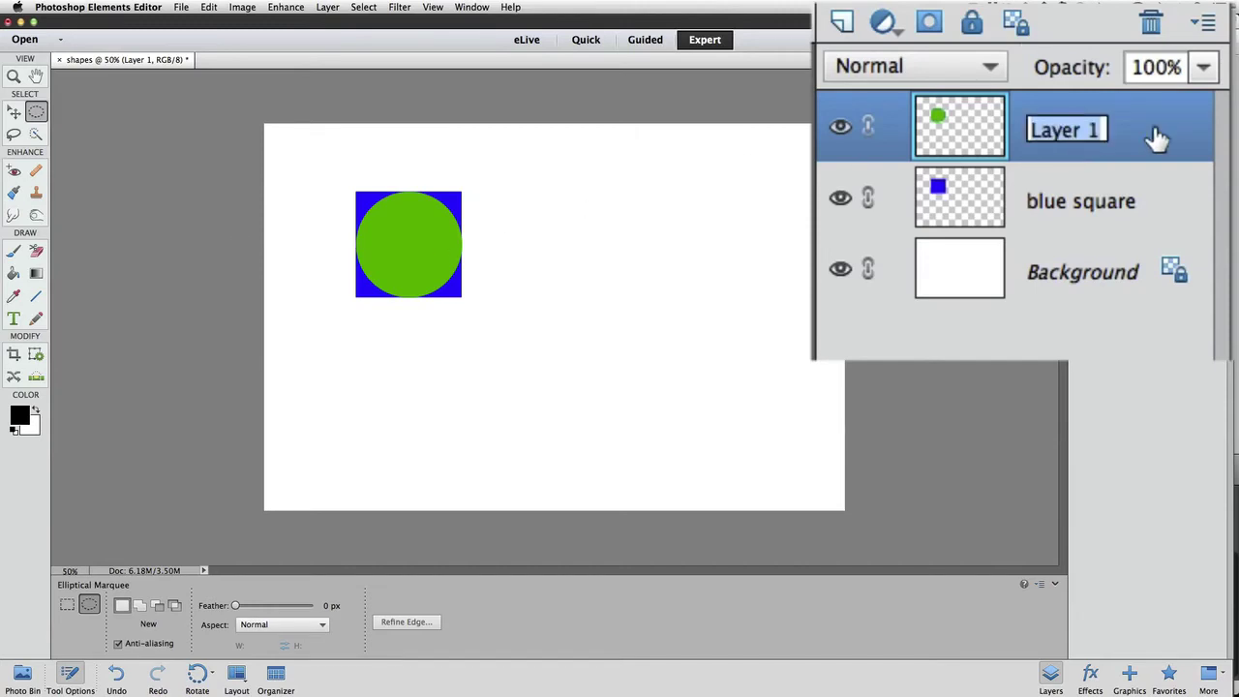
type("gr")
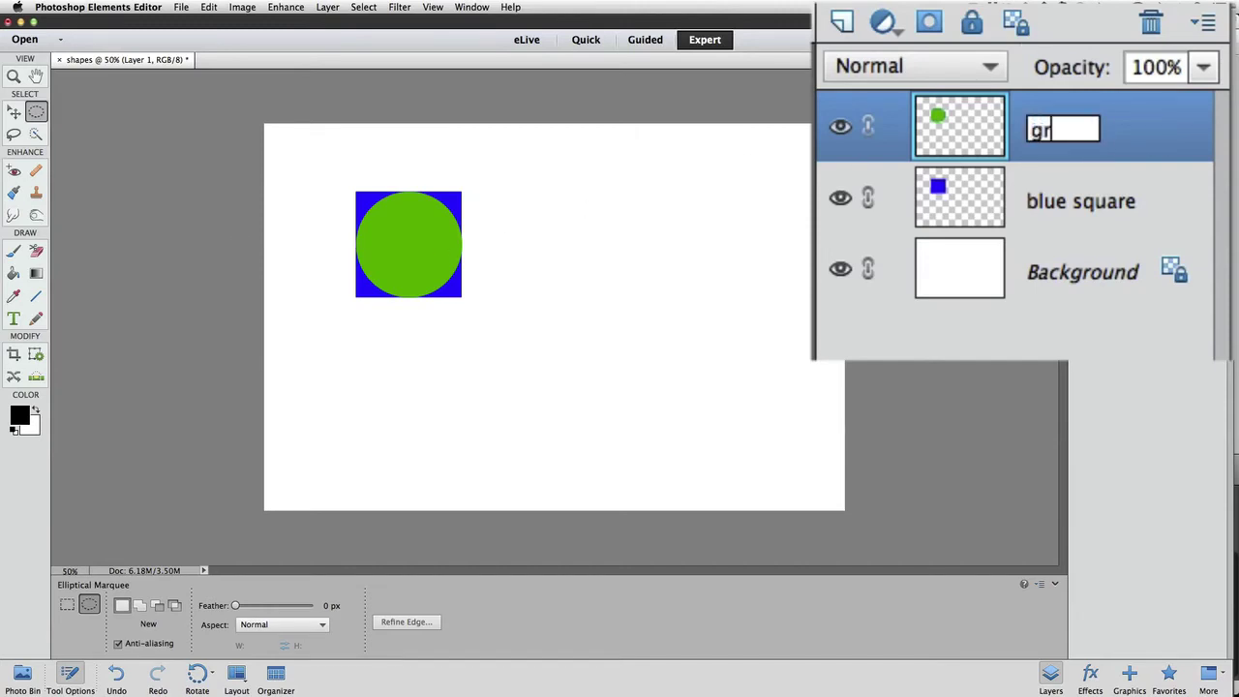
type("een circle")
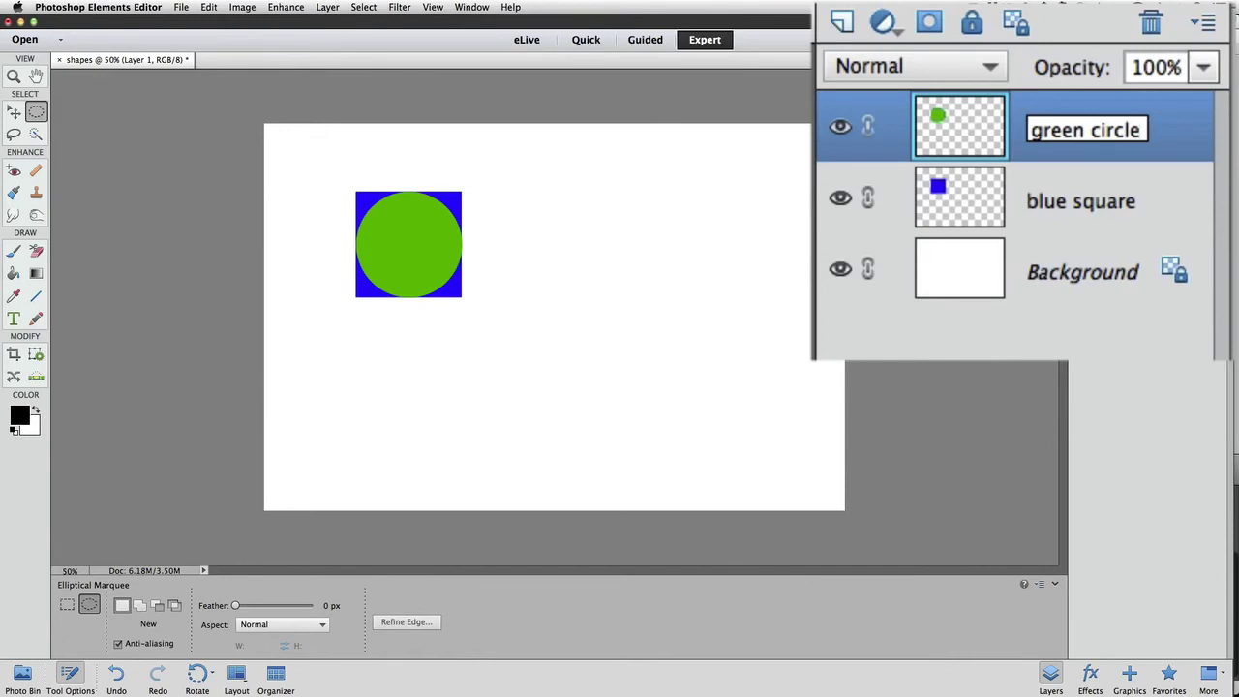
key("Return")
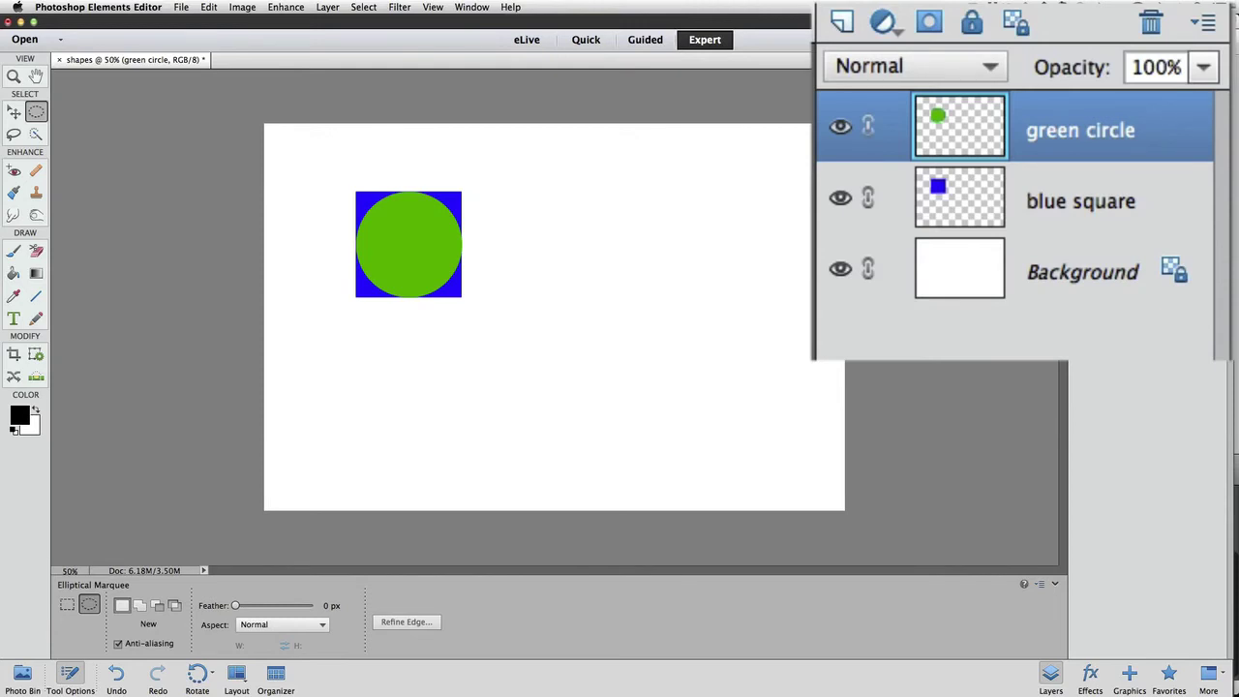
Add a new empty layer above 'green circle' and switch to the Polygonal Lasso tool
left_click(843, 22)
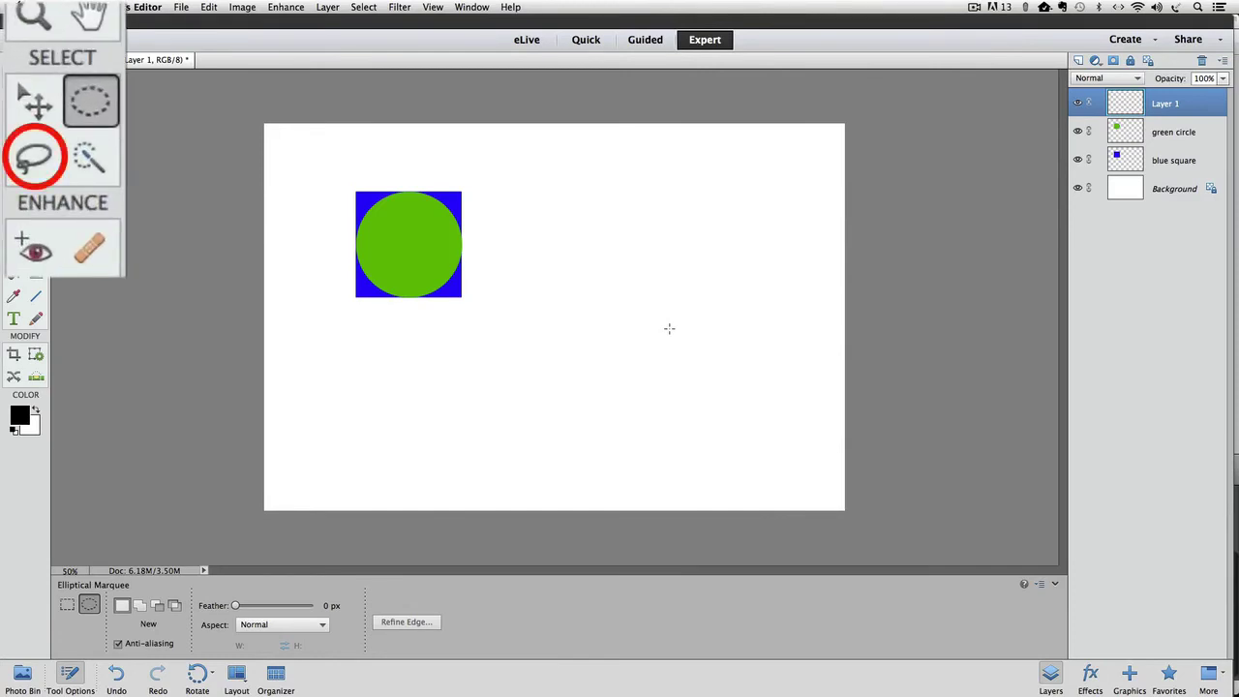
left_click(54, 164)
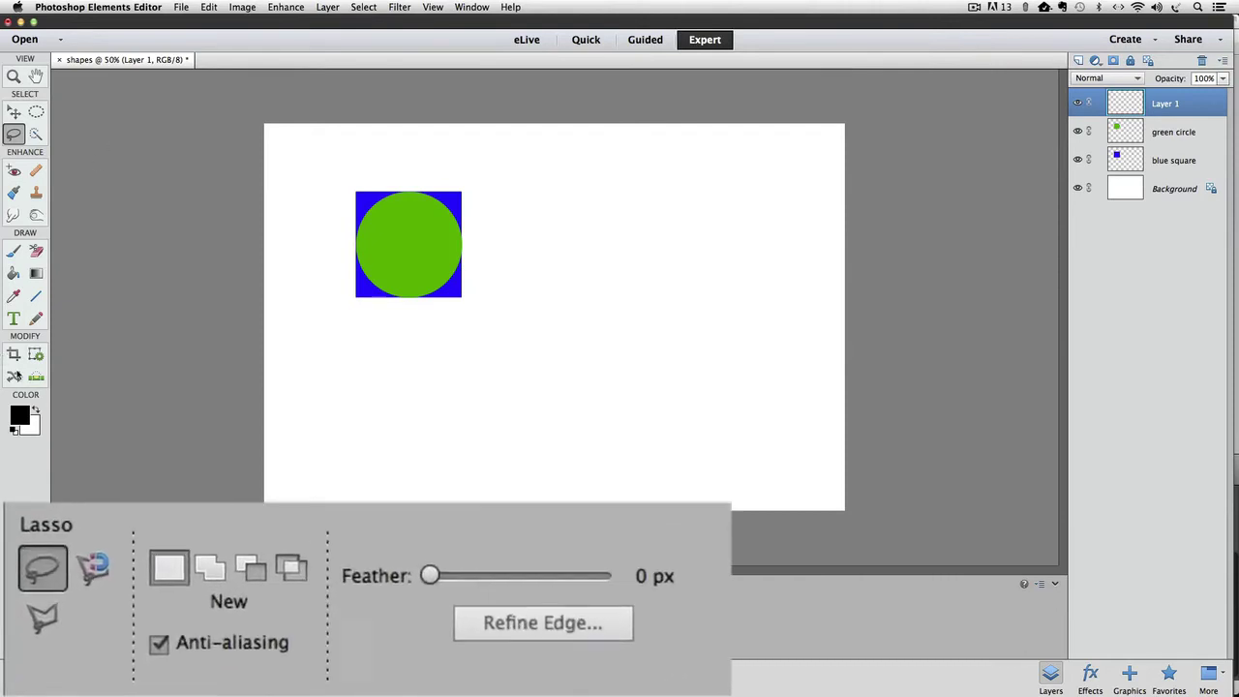
left_click(46, 618)
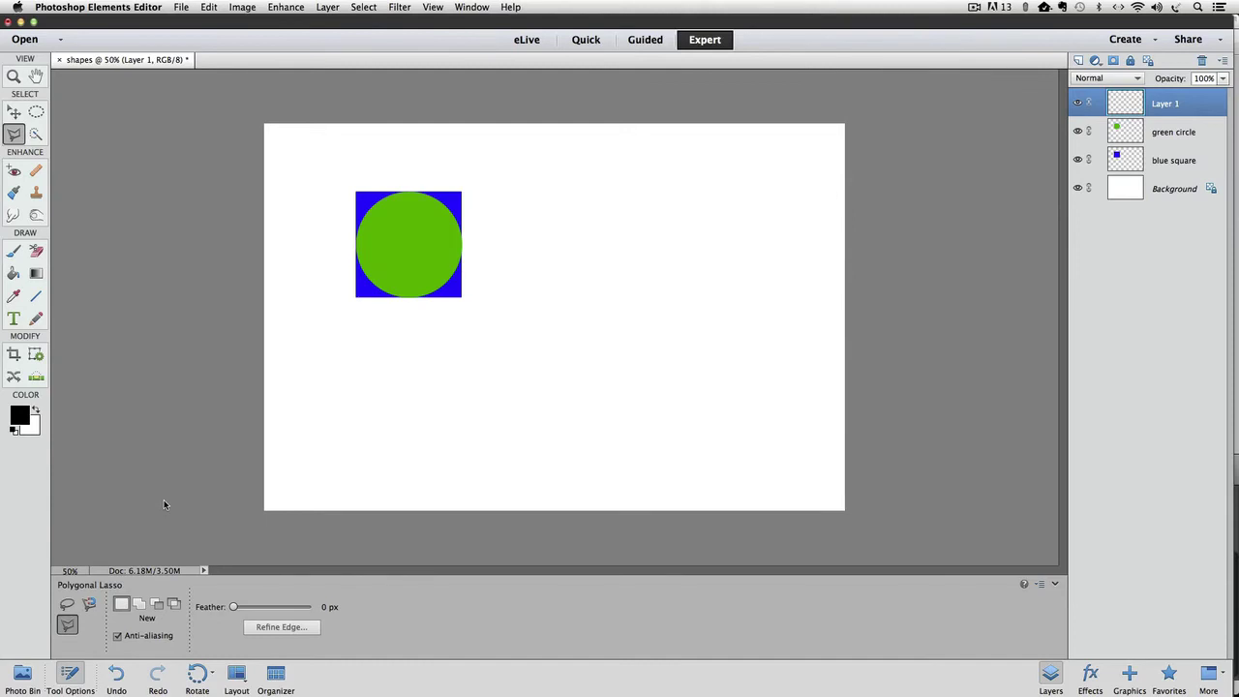
Select a triangle from the square's top centre to its bottom-left and bottom-right corners
left_click(314, 213)
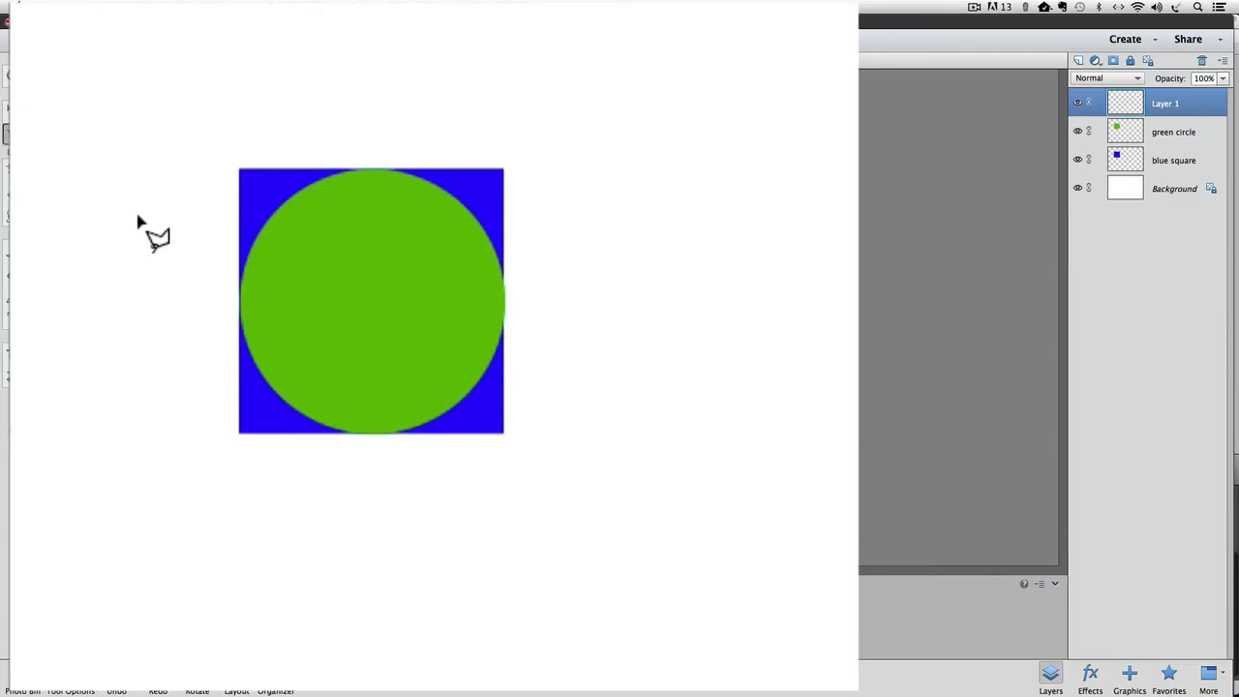
key("m")
left_click(380, 168)
left_click(238, 433)
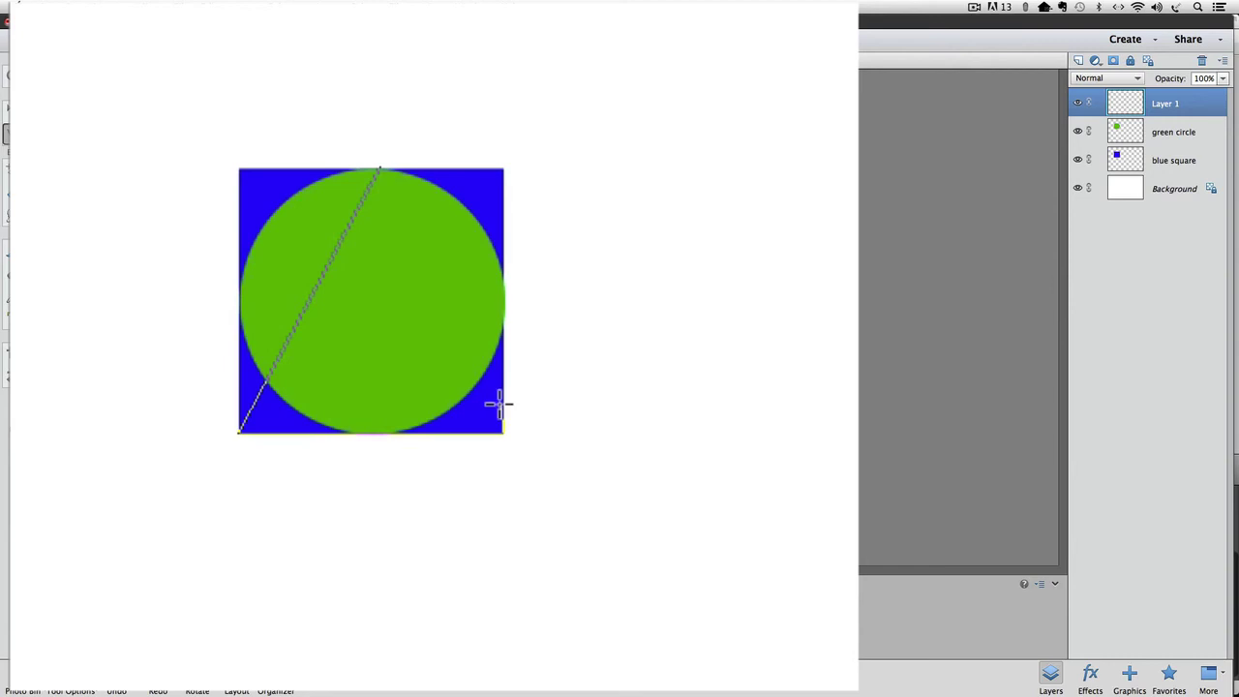
left_click(501, 431)
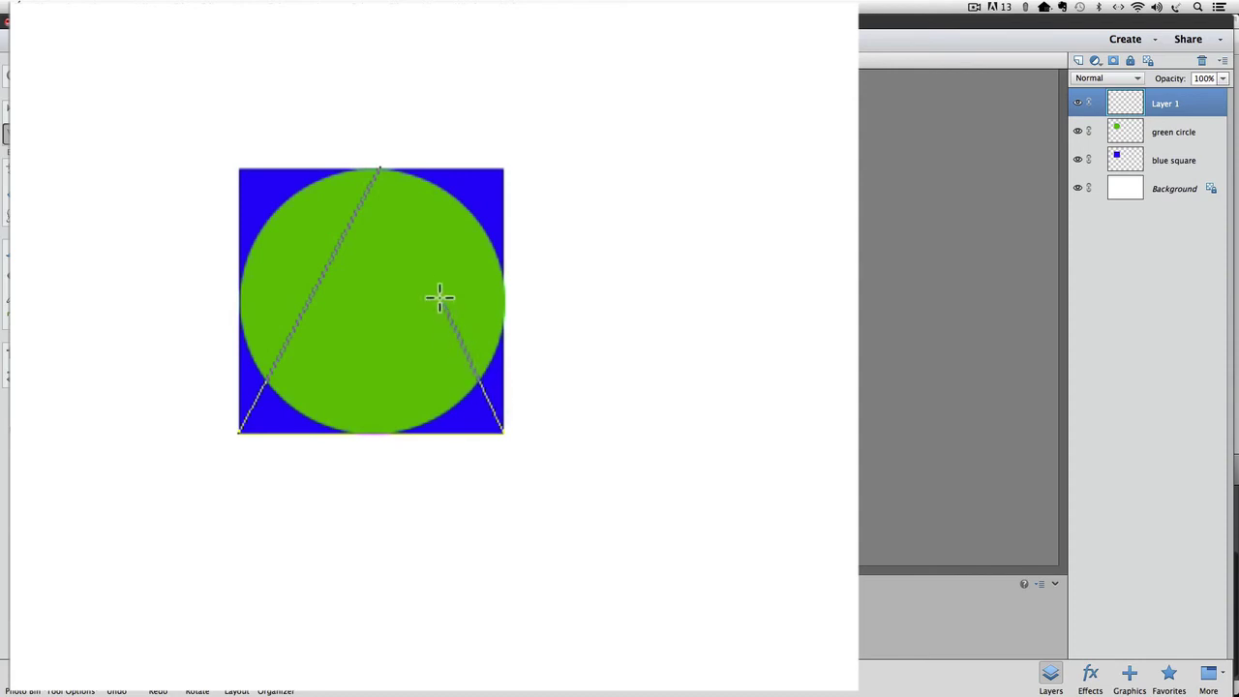
left_click(382, 170)
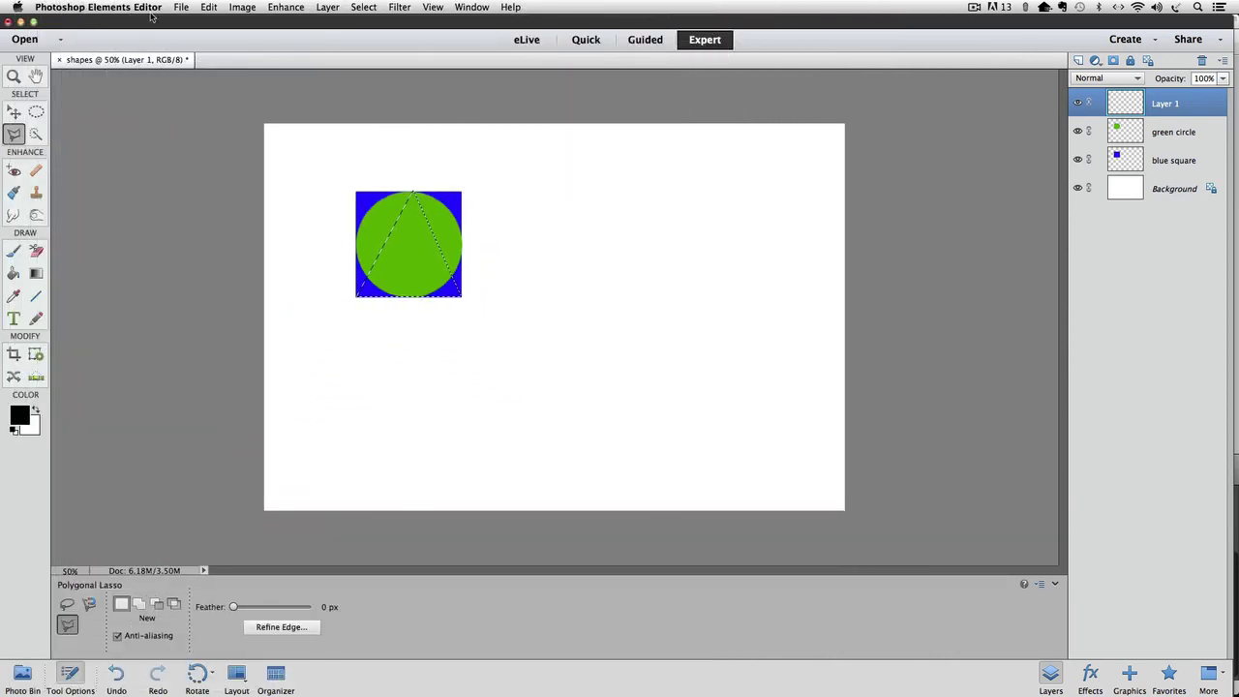
Fill the triangle selection on Layer 1 with pure red (R 255, G 0, B 0)
left_click(208, 6)
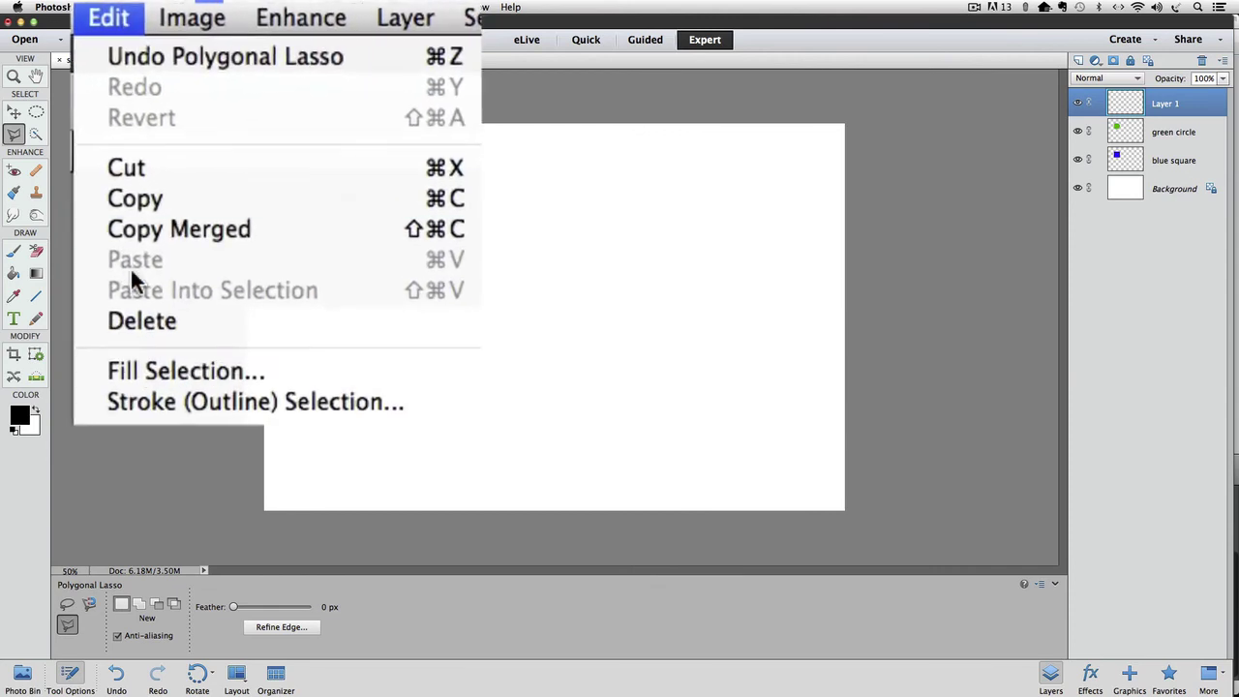
left_click(148, 372)
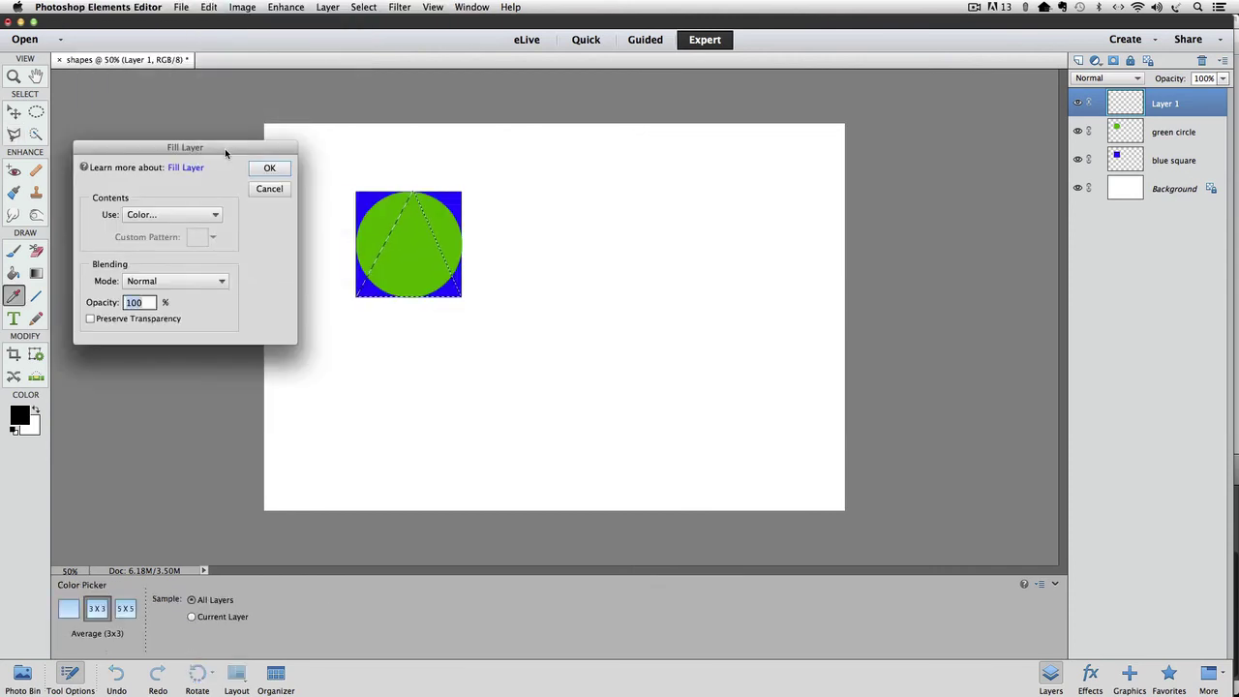
left_click(173, 209)
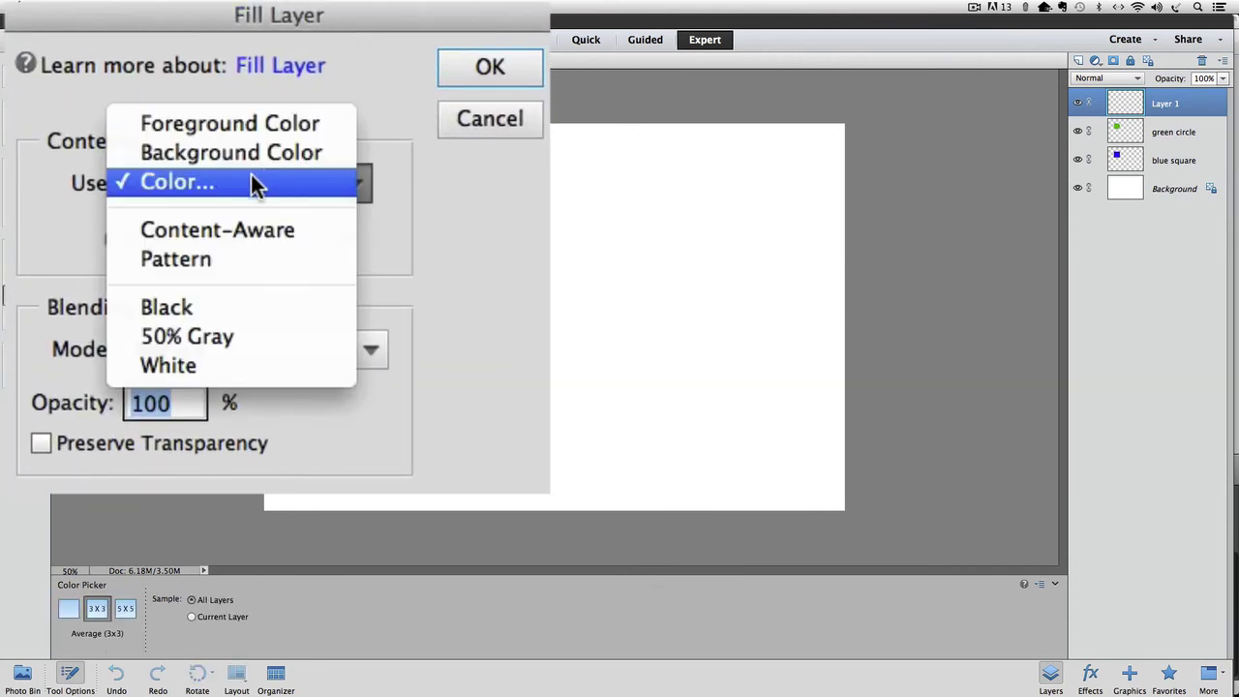
left_click(172, 209)
left_click_drag(824, 179, 666, 150)
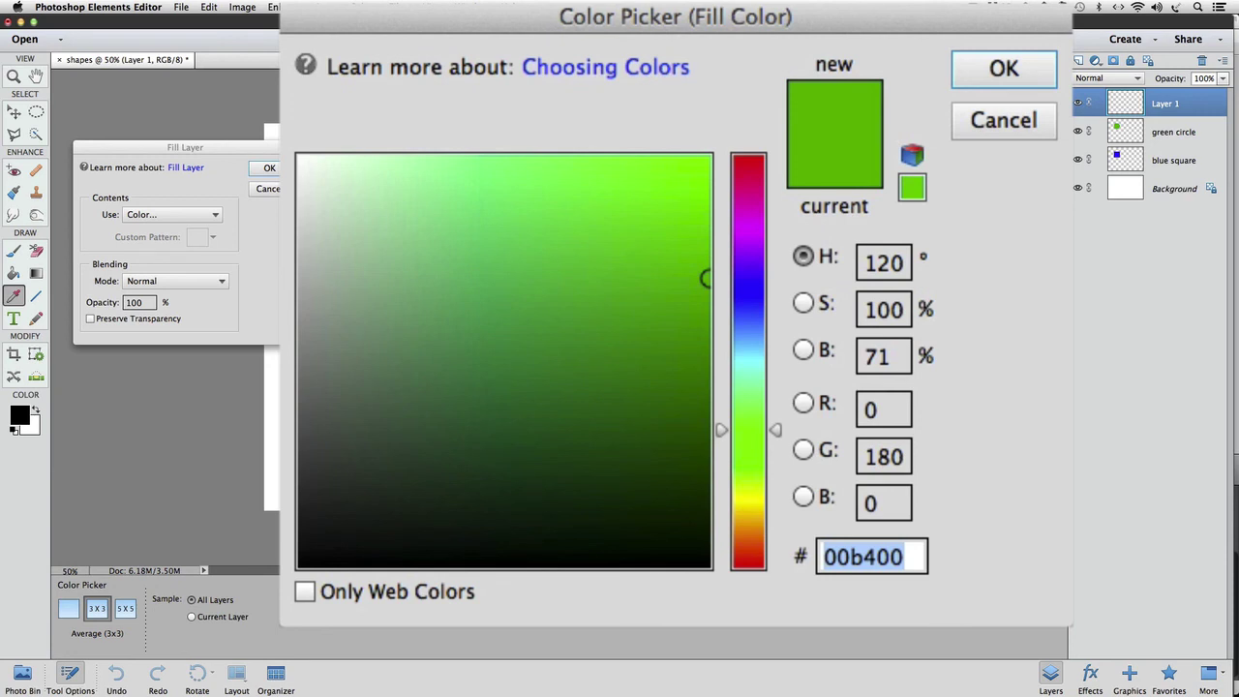
left_click(873, 411)
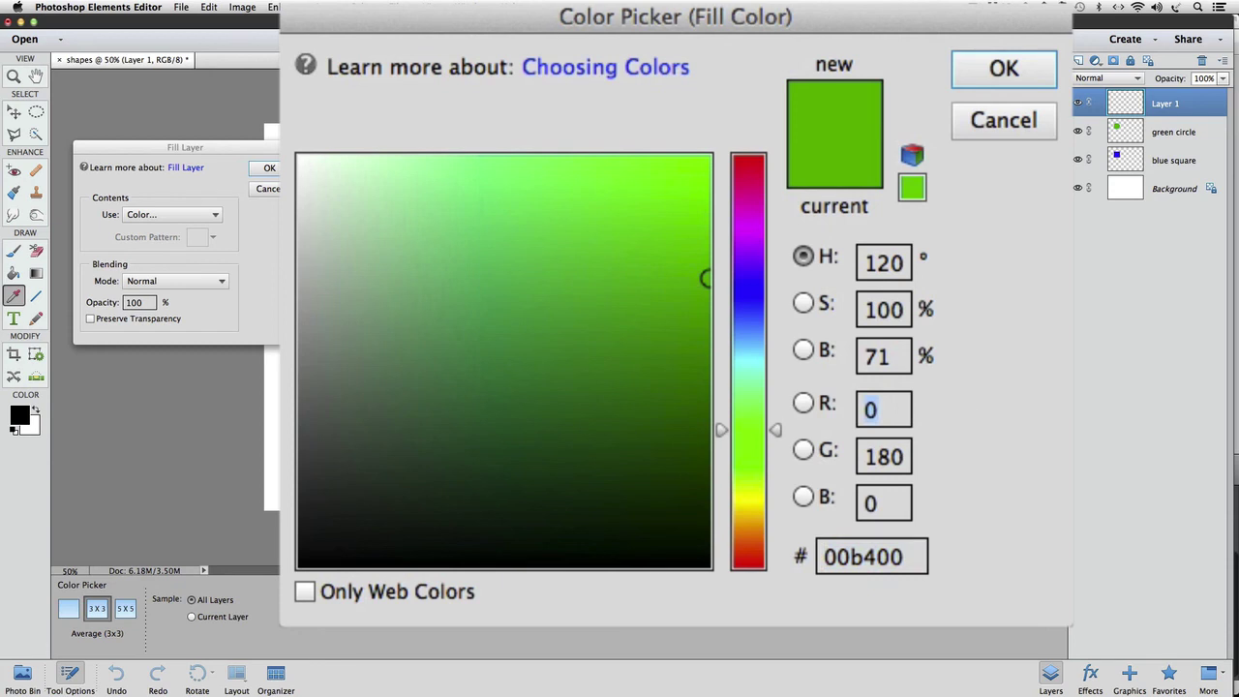
type("255")
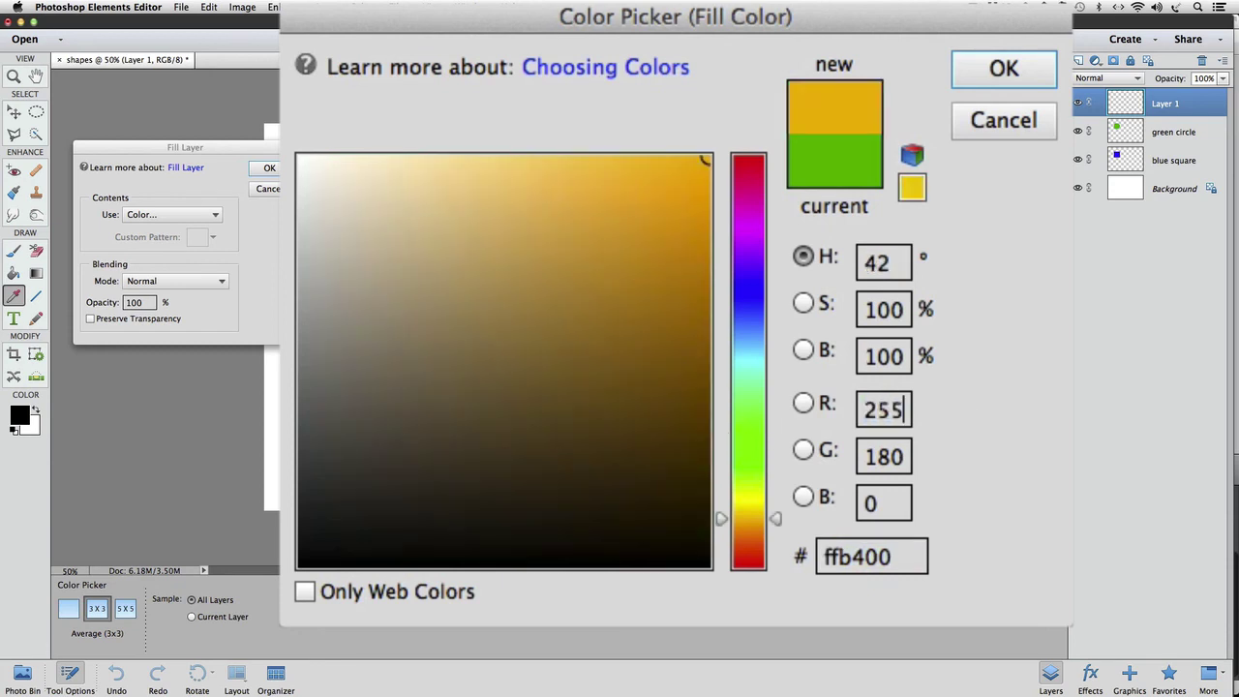
left_click(880, 456)
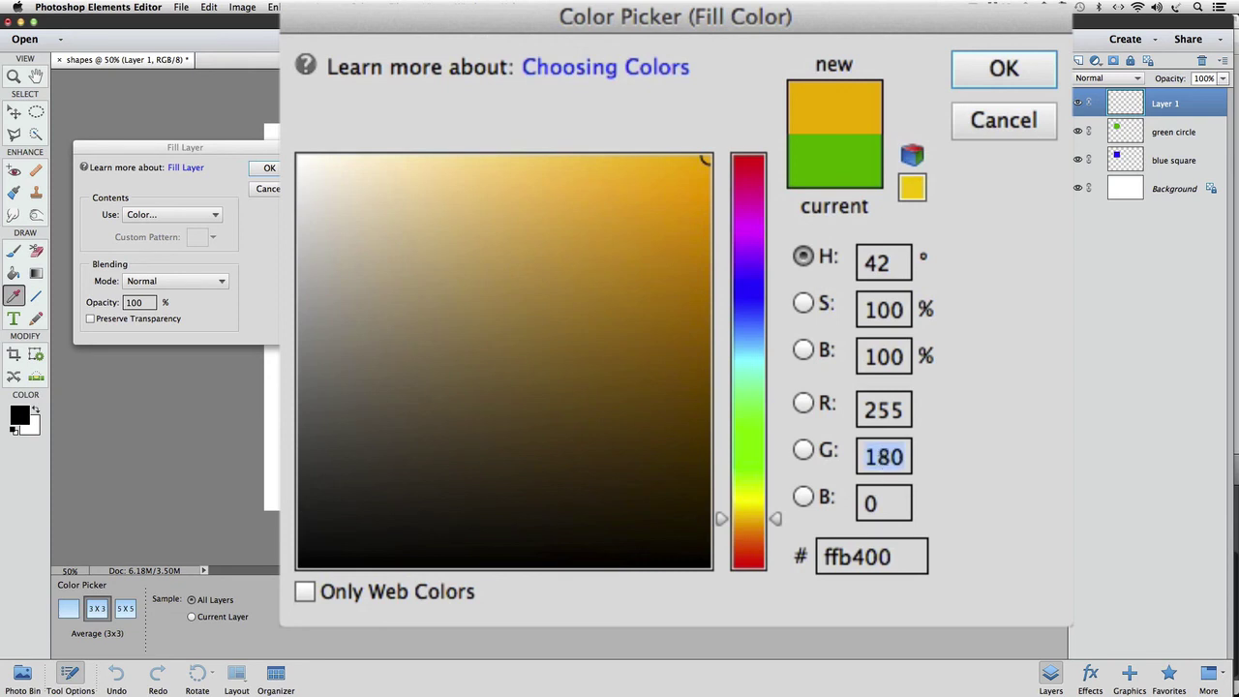
type("0")
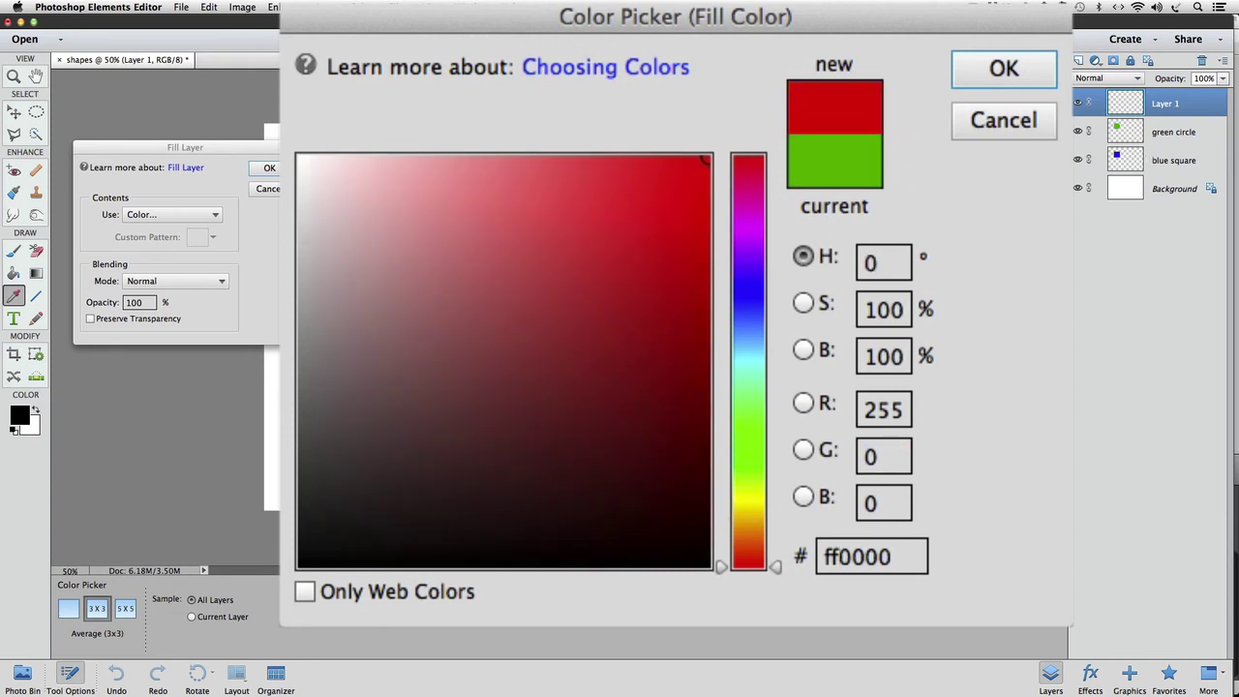
left_click(1005, 76)
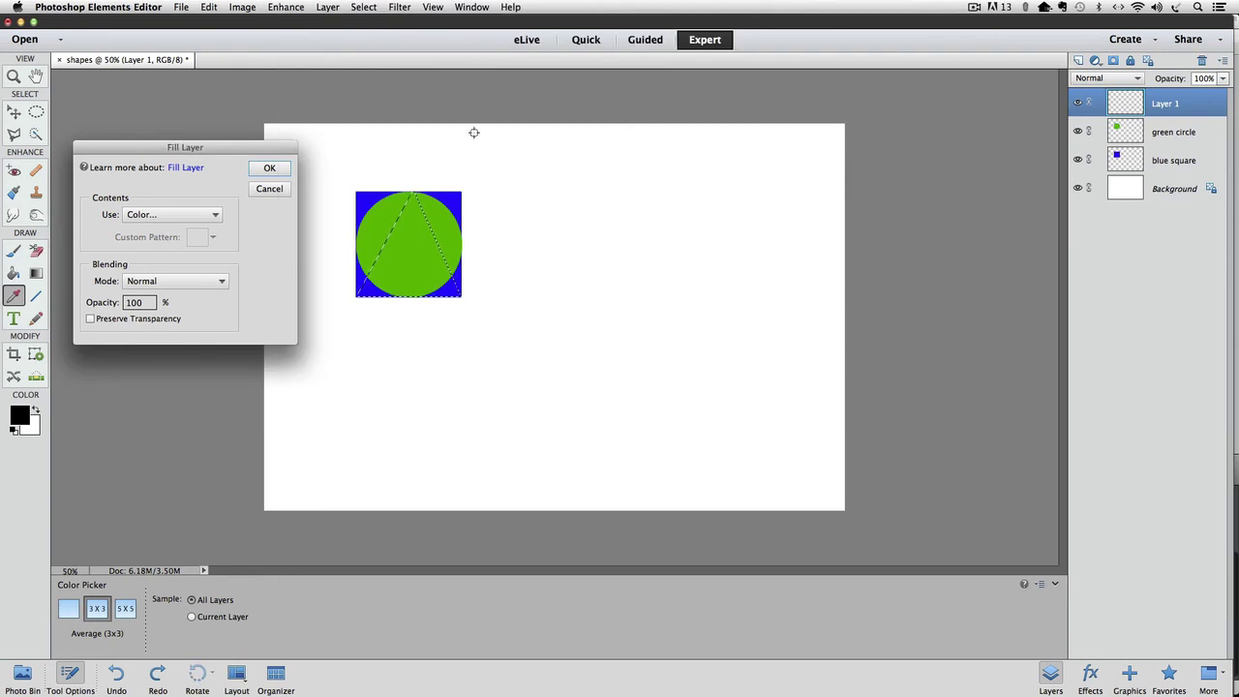
left_click(270, 169)
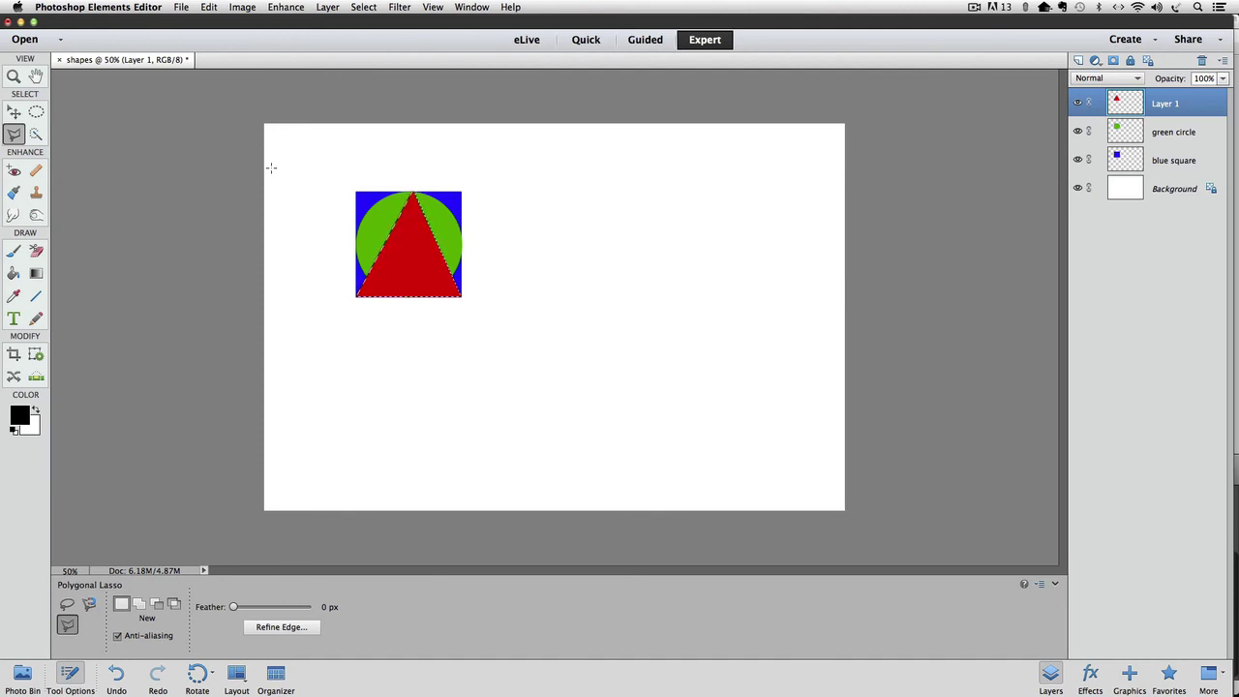
Deselect the triangle and rename Layer 1 to 'red triangle'
key("super+d")
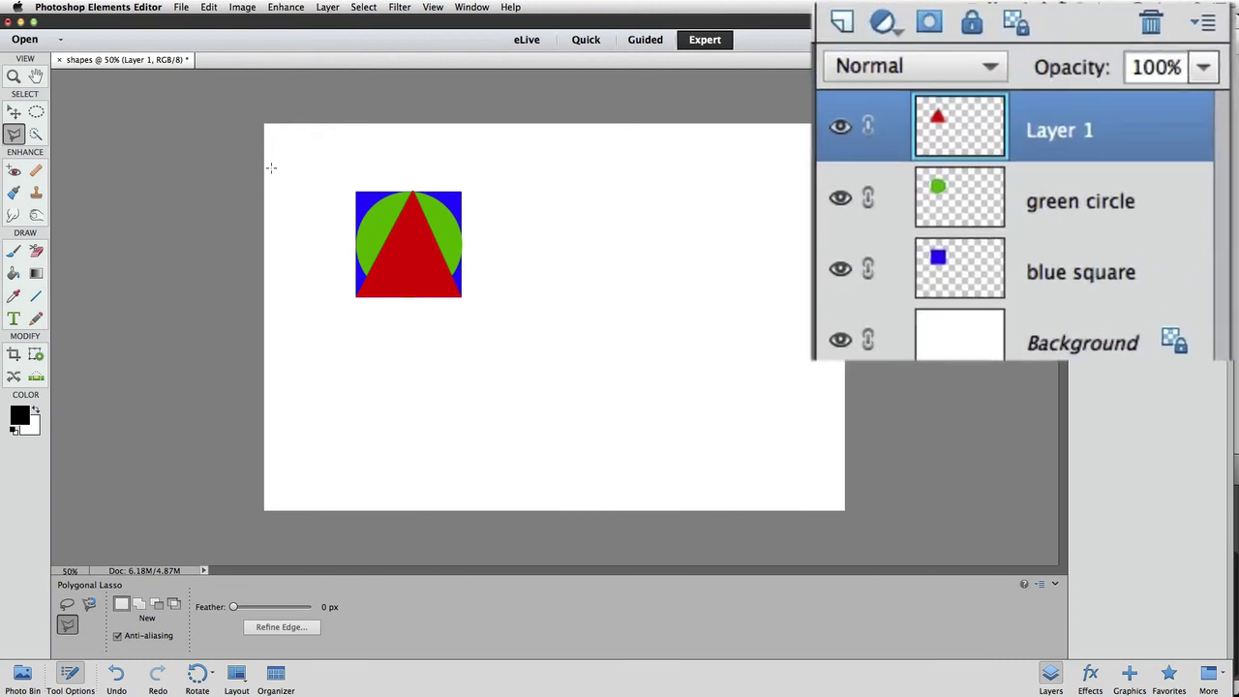
double_click(1060, 130)
type("red tr")
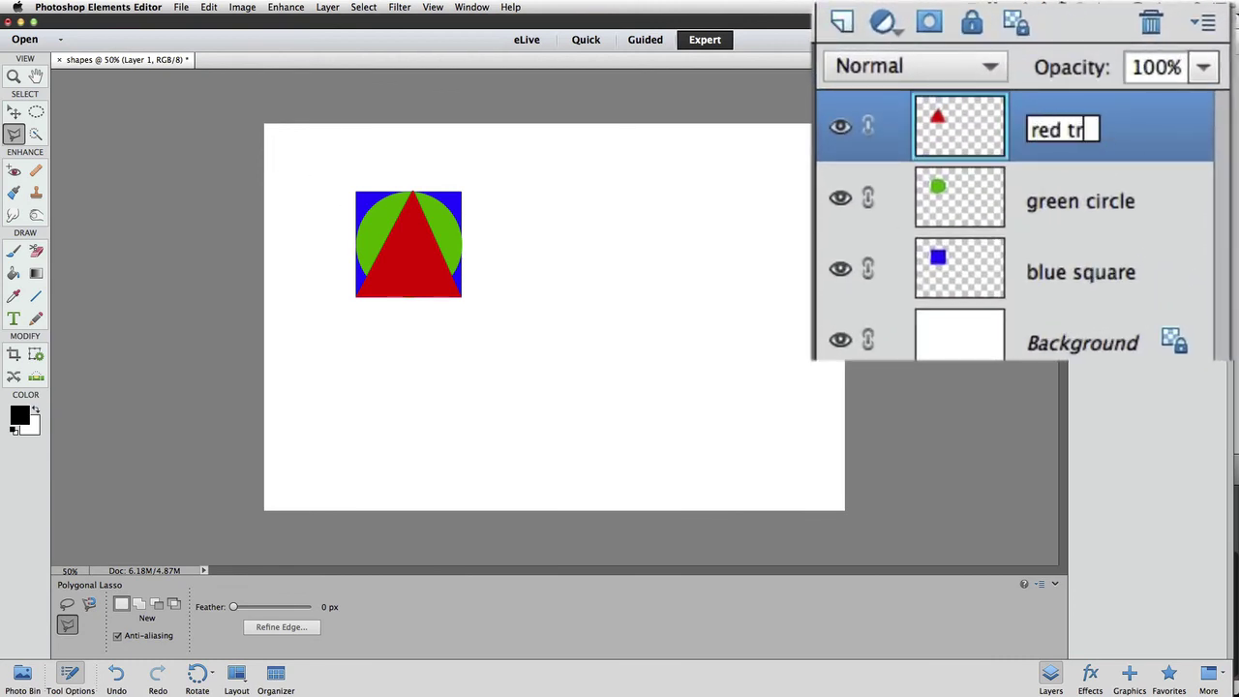
type("iangle")
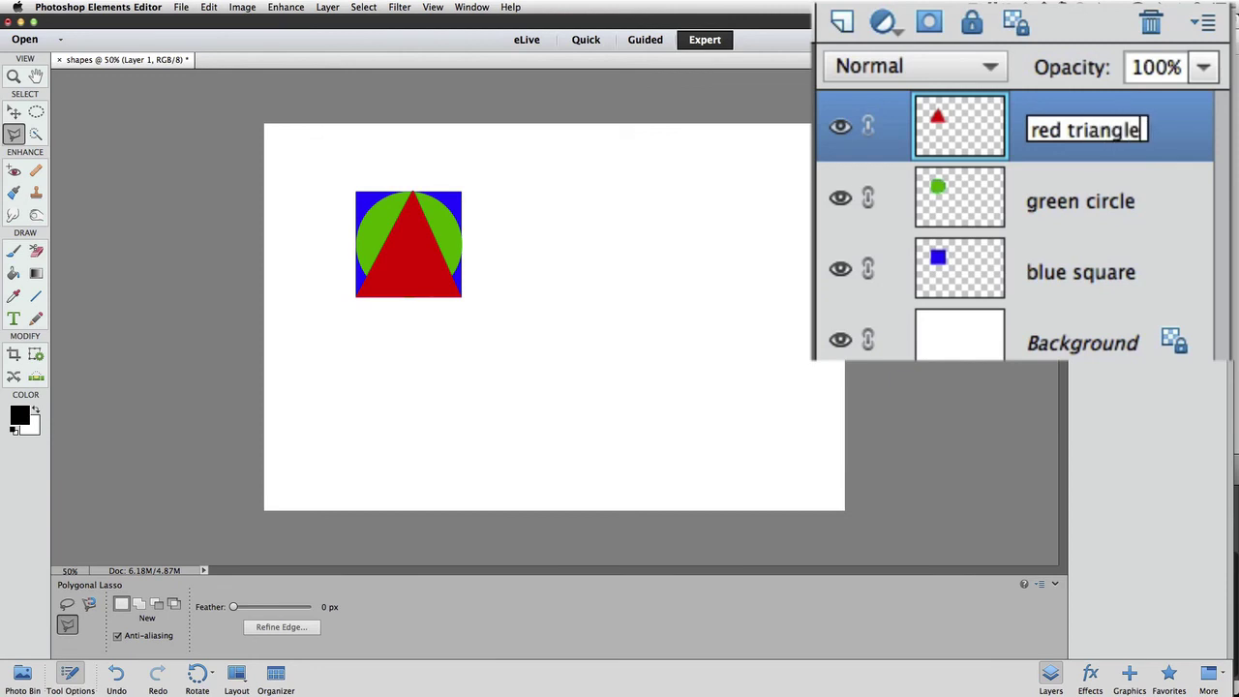
key("Return")
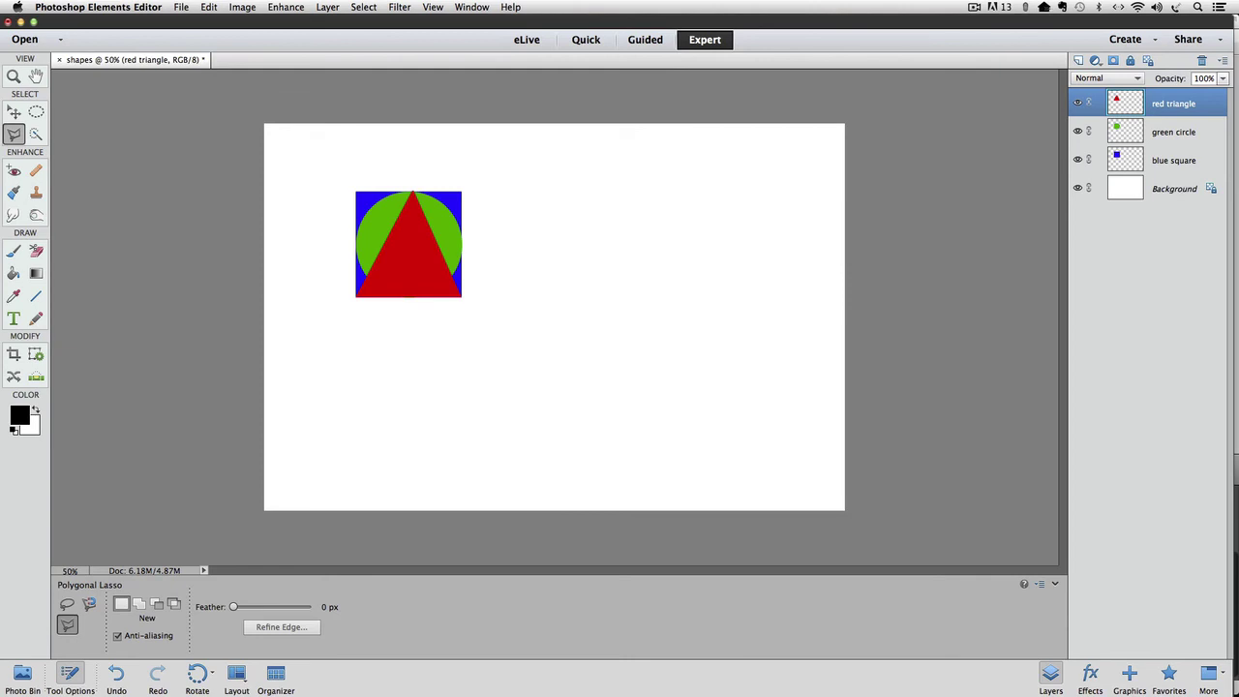
Move the red triangle right of the blue square and the green circle below the square
left_click(14, 113)
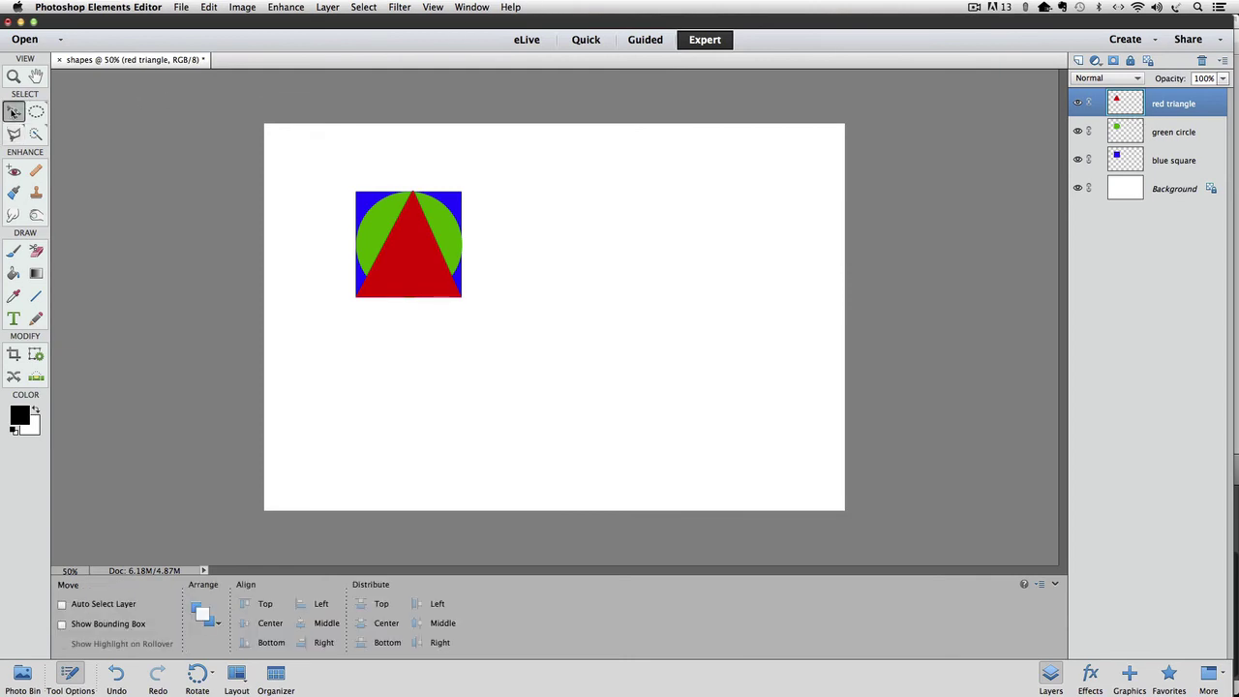
left_click_drag(421, 258, 606, 289)
left_click(1191, 135)
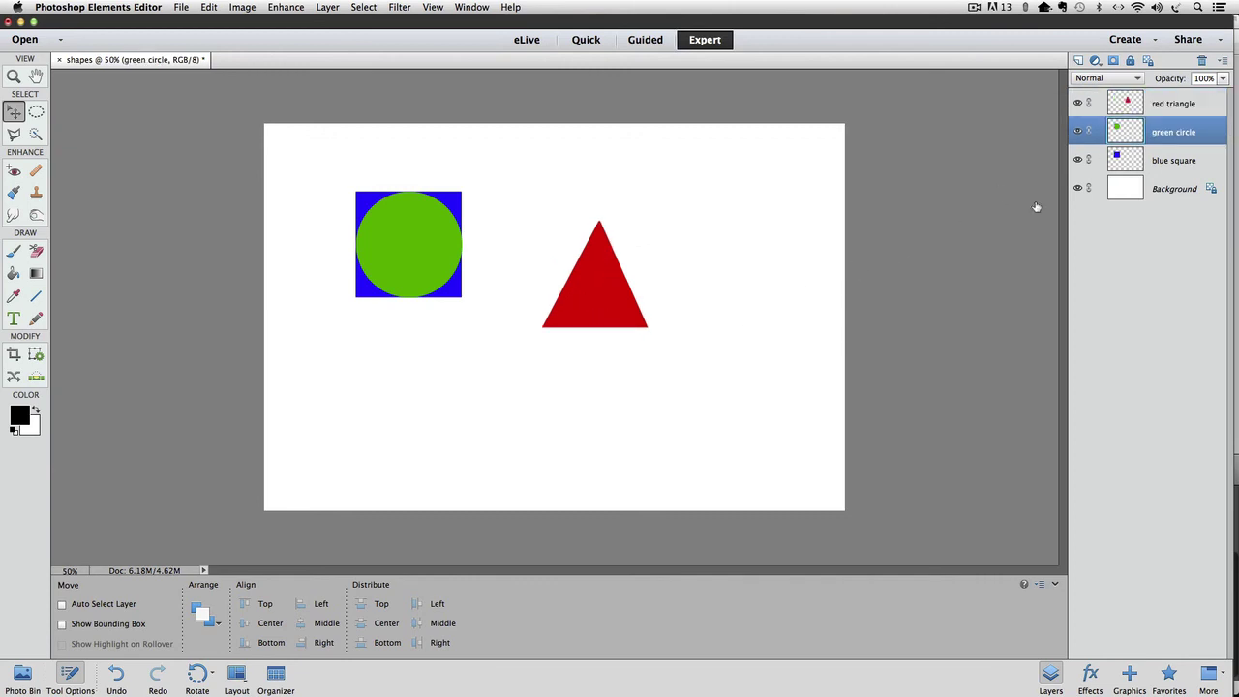
left_click_drag(422, 246, 484, 372)
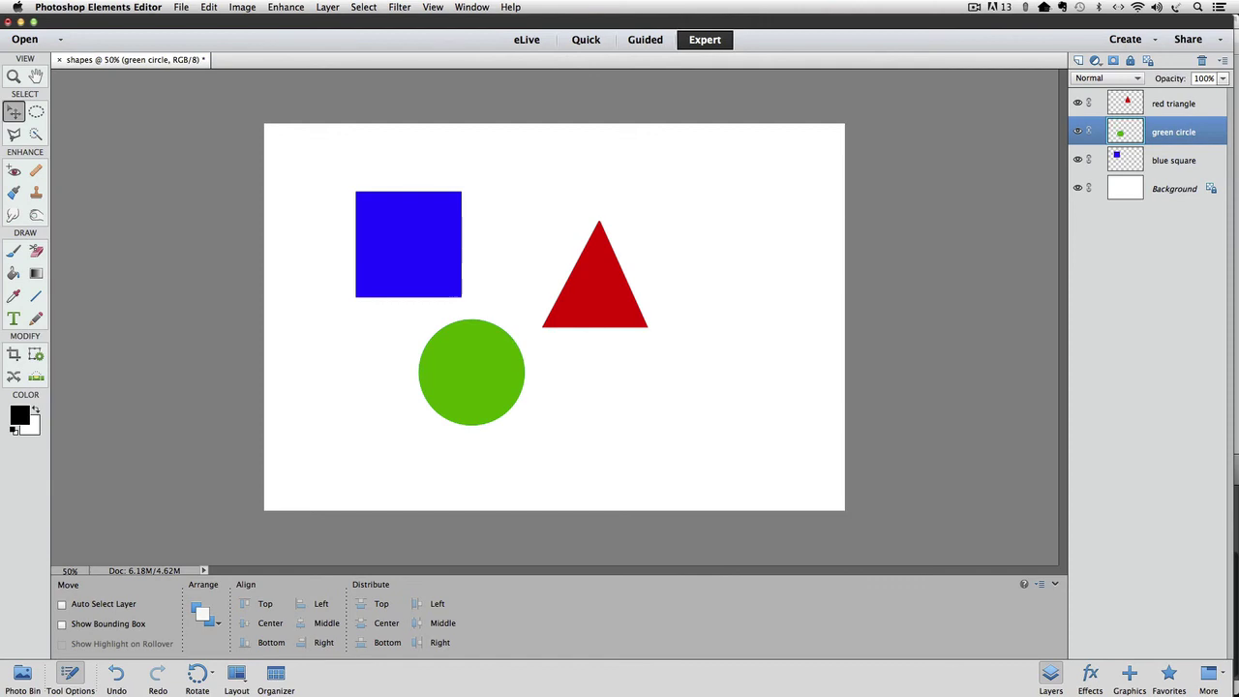